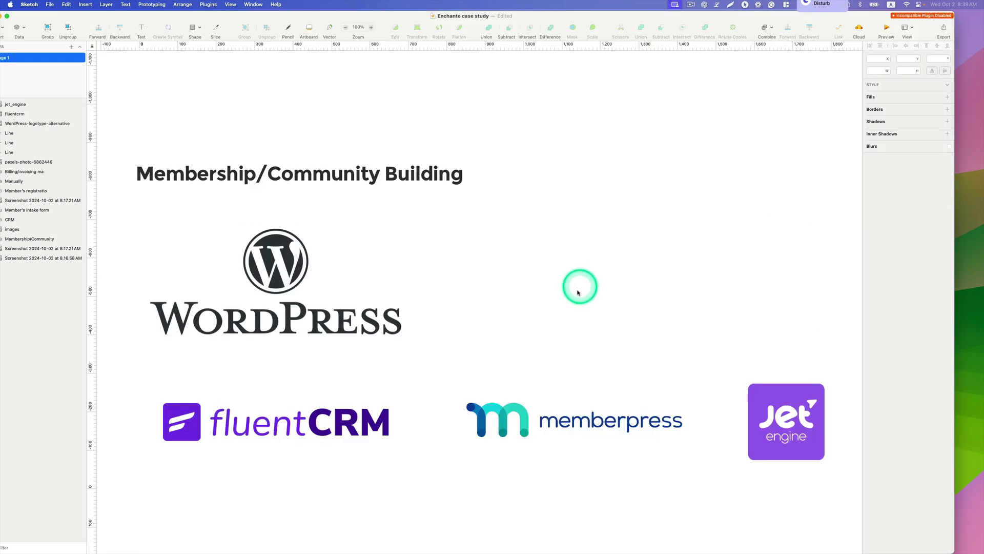
- Bring the Sketch canvas with the Membership/Community Building logos slide to the front
click(418, 328)
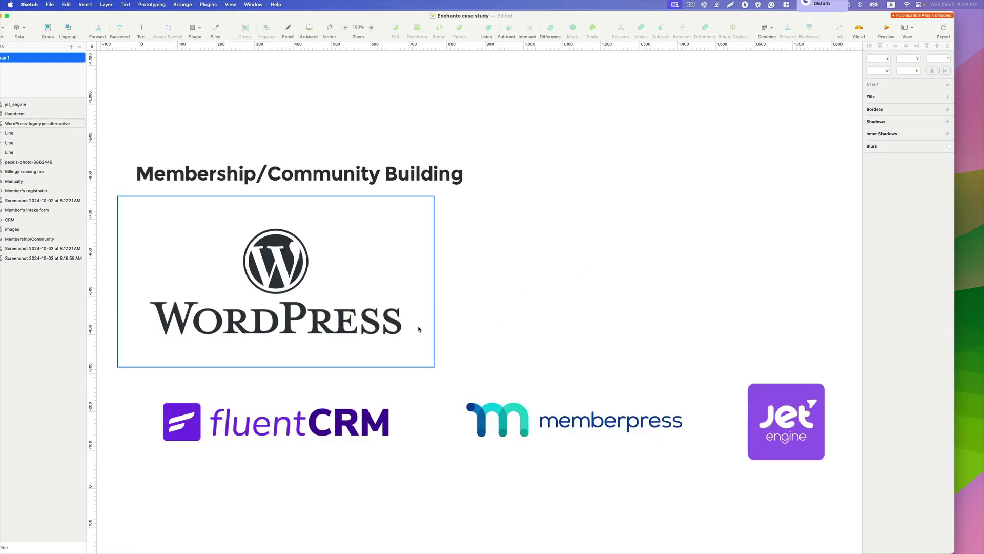
- Delete the JetEngine logo, keeping WordPress, fluentCRM and memberpress on the slide
click(325, 429)
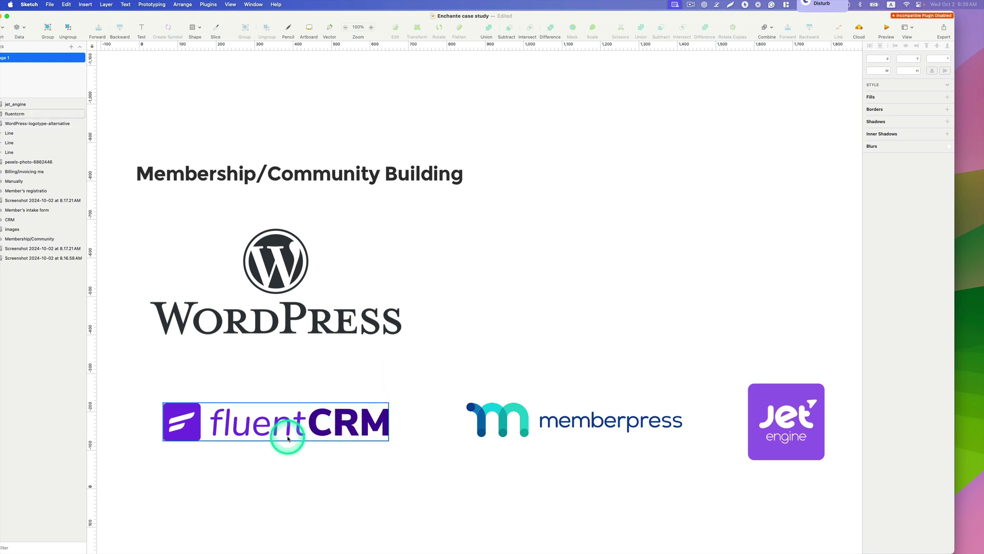
click(495, 437)
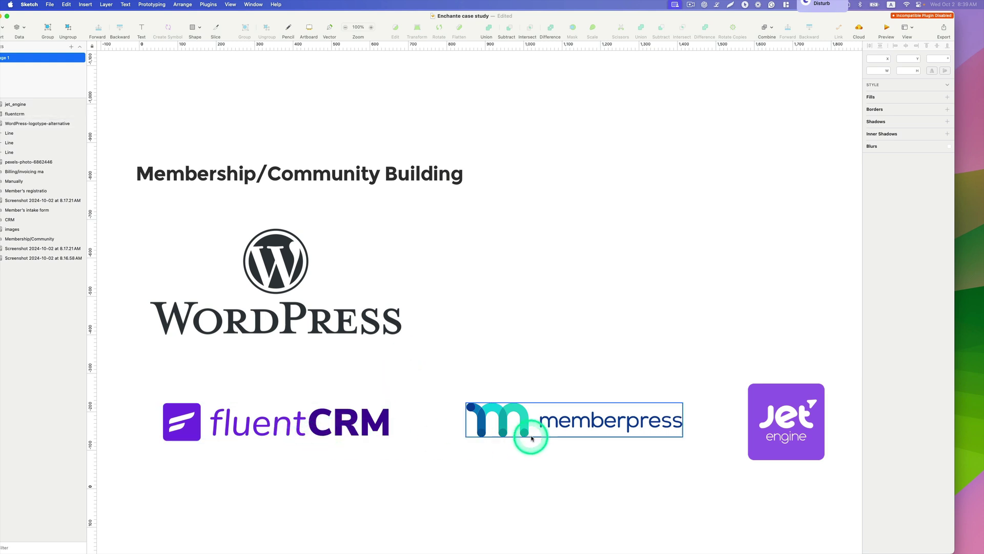
click(430, 433)
click(353, 431)
click(450, 435)
click(492, 436)
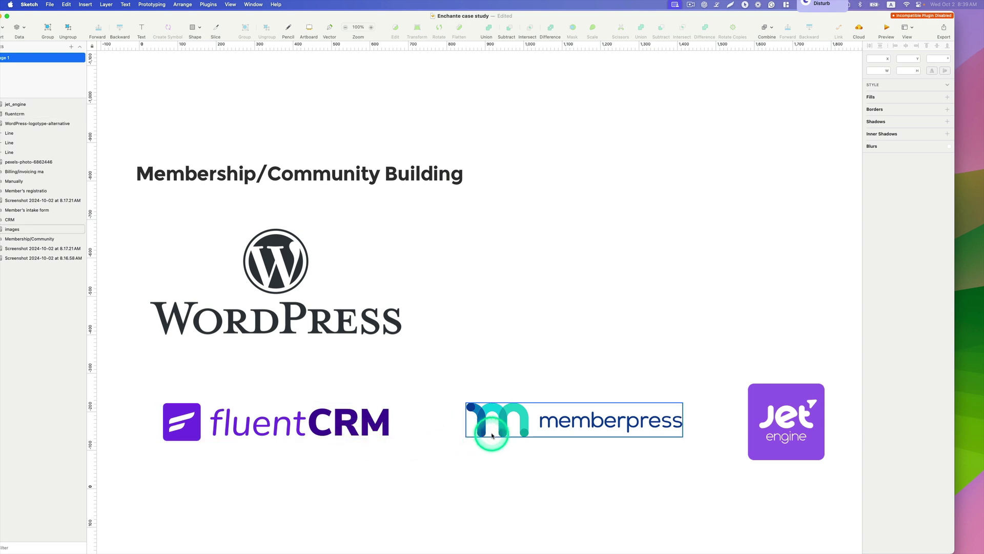
click(759, 436)
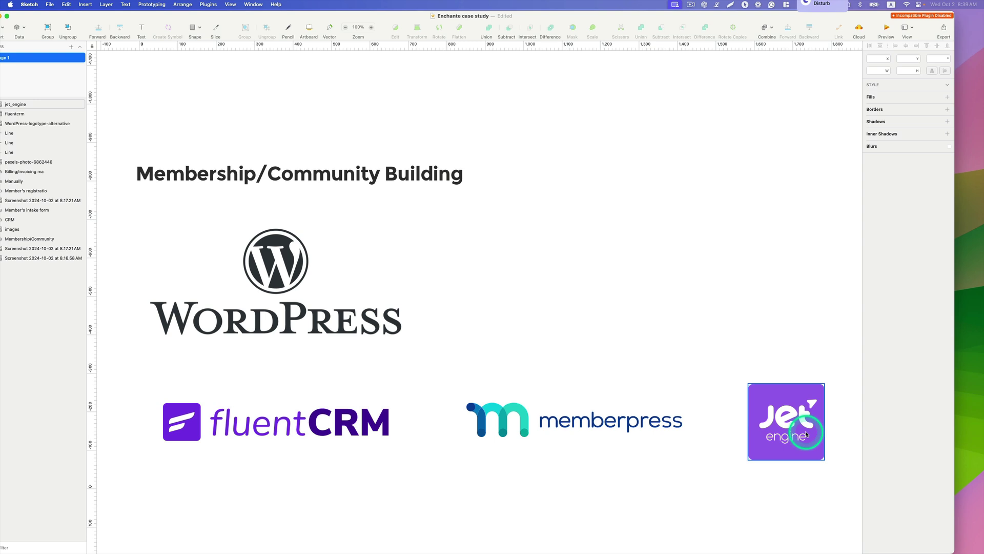
click(765, 448)
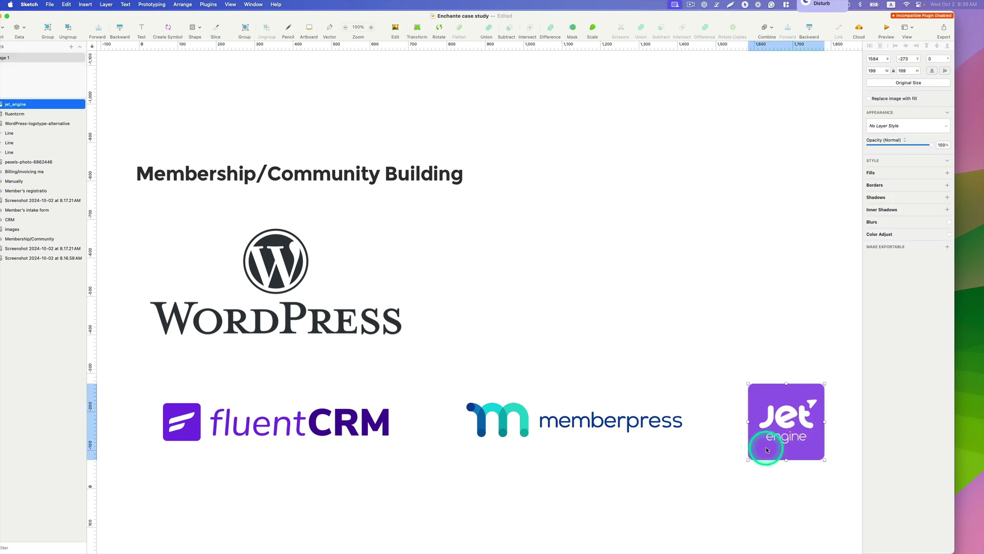
key(BackSpace)
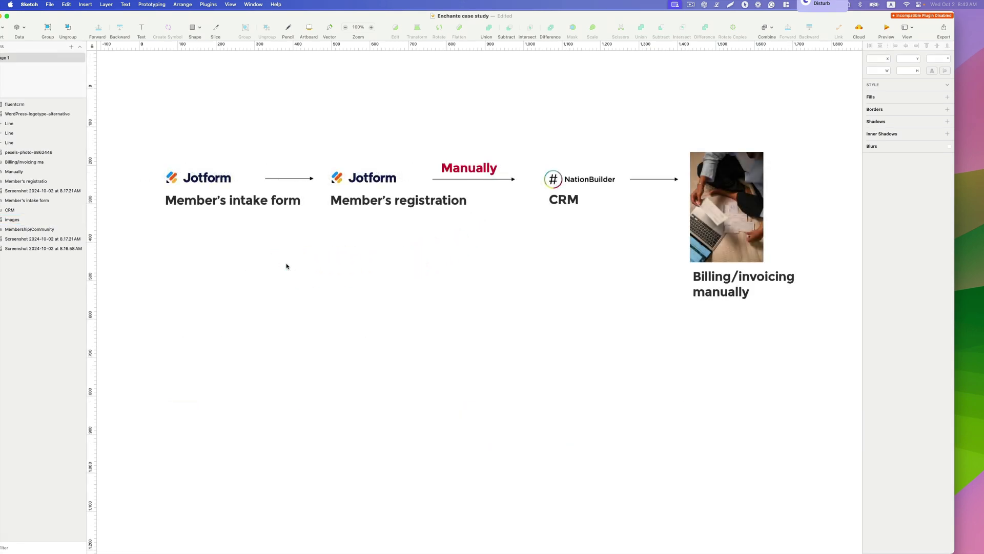
- Point out the Jotform logo and the Member's intake form and Member's registration labels
click(207, 183)
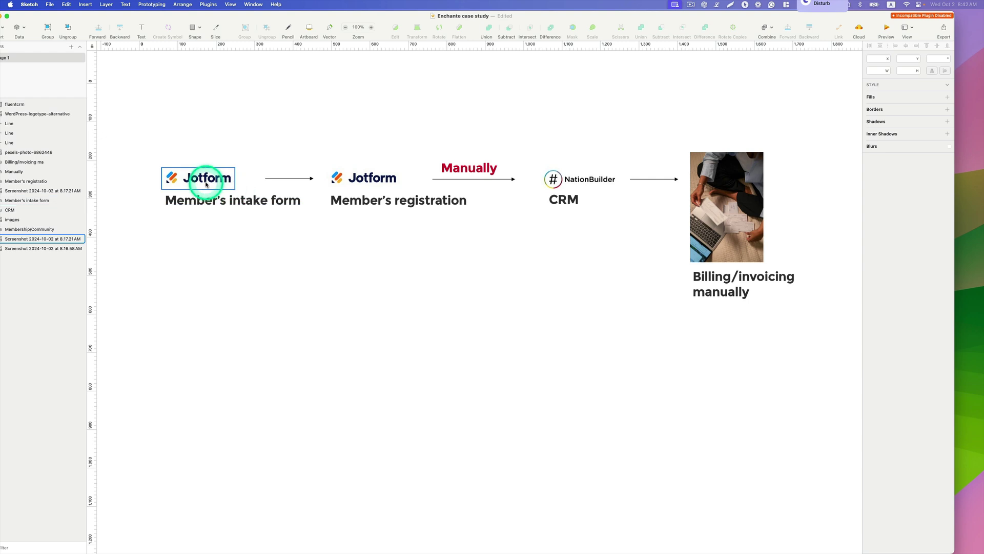
click(272, 200)
click(241, 239)
click(250, 207)
click(310, 205)
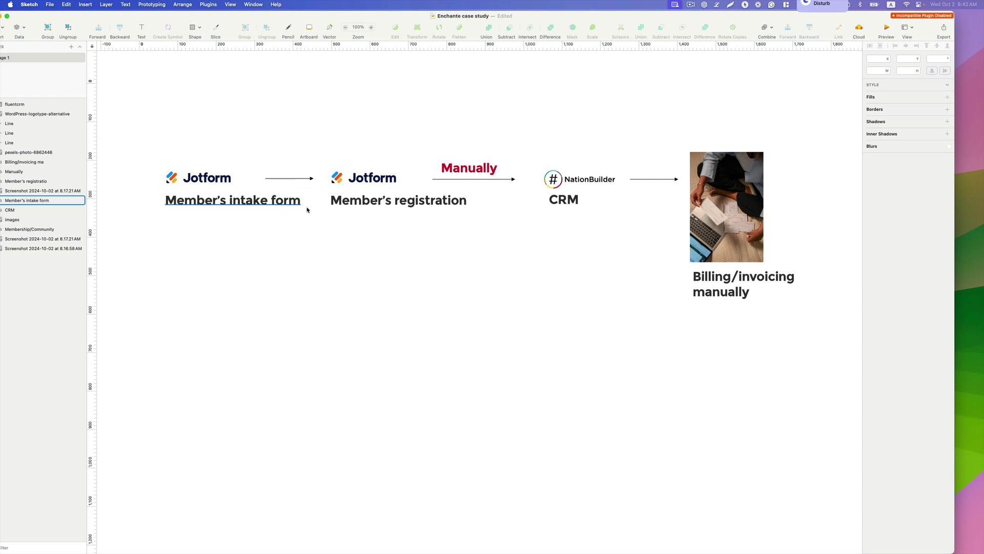
click(370, 202)
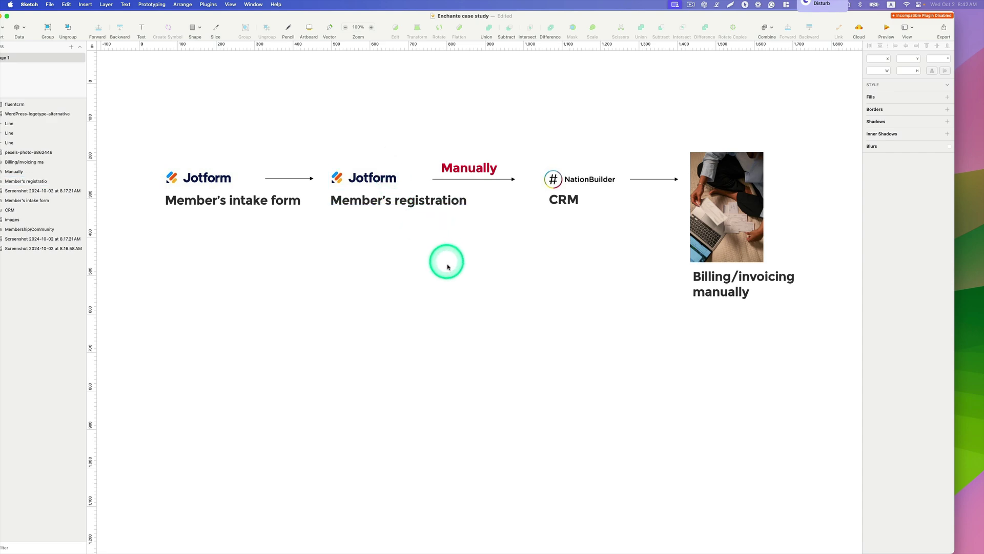
key(ctrl+Up)
- Bring Safari forward and browse the NationBuilder features page
click(459, 293)
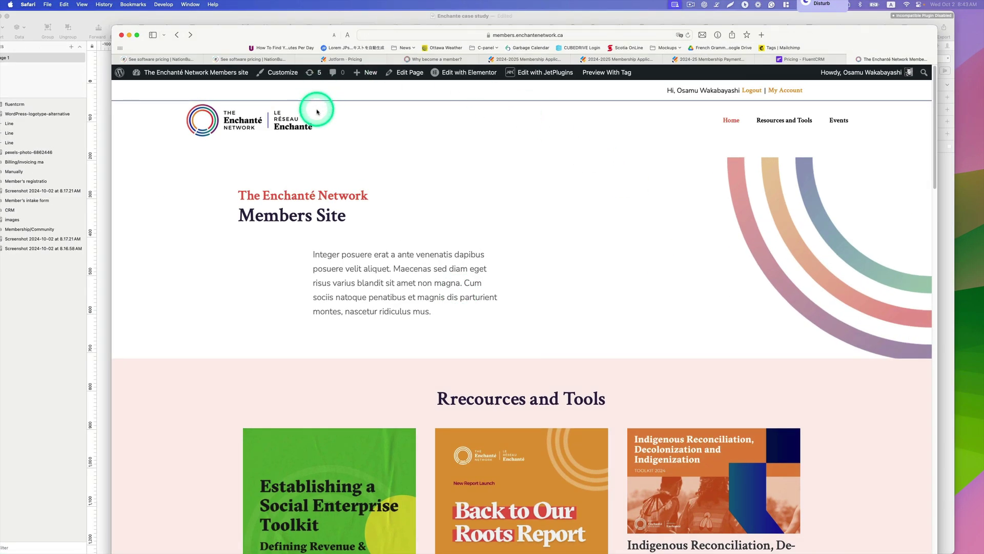
click(302, 59)
scroll(326, 190, down, 5)
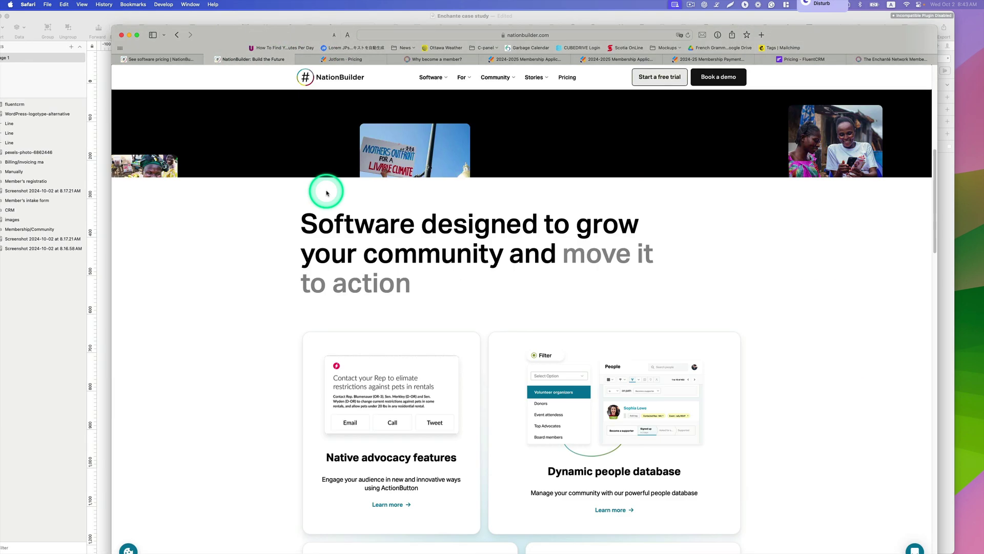
scroll(326, 193, down, 8)
scroll(329, 195, up, 4)
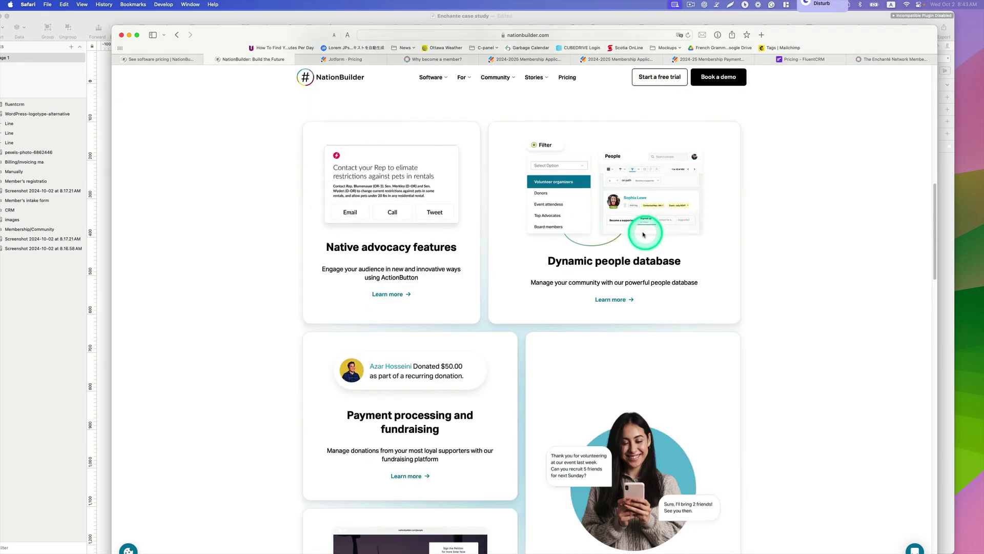
scroll(610, 239, down, 1)
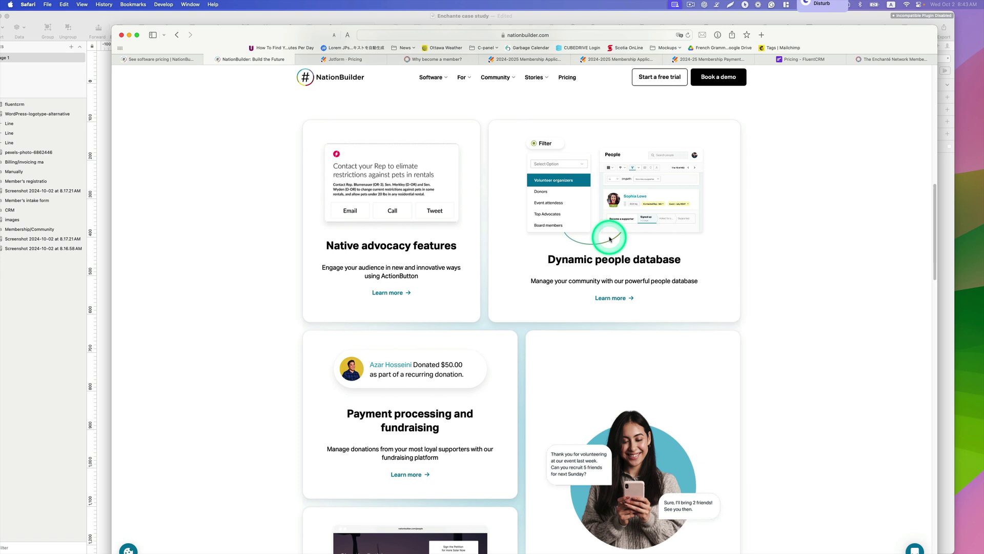
- On NationBuilder pricing, try the Pro plan at 1,000-2,000 contacts, then return to 0-500
click(184, 60)
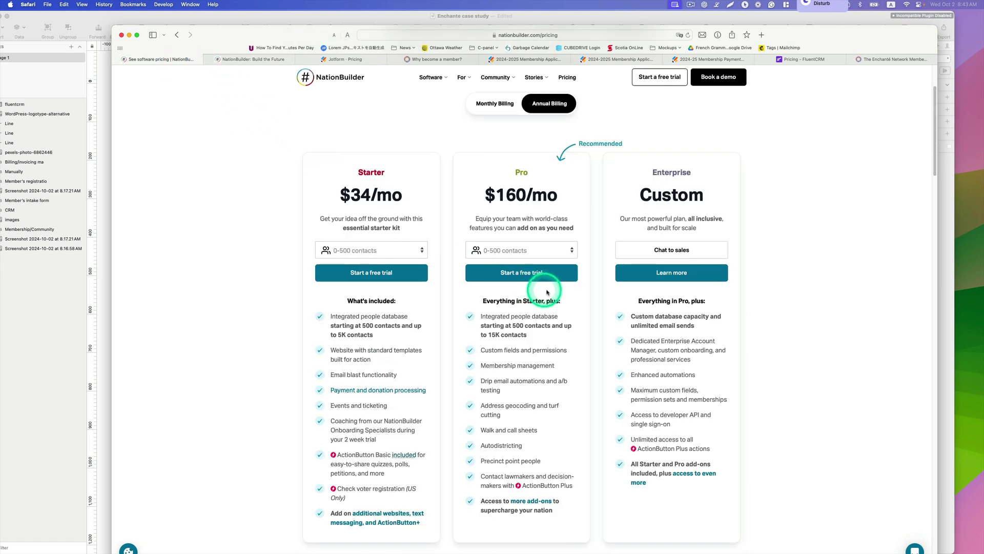
scroll(551, 293, down, 1)
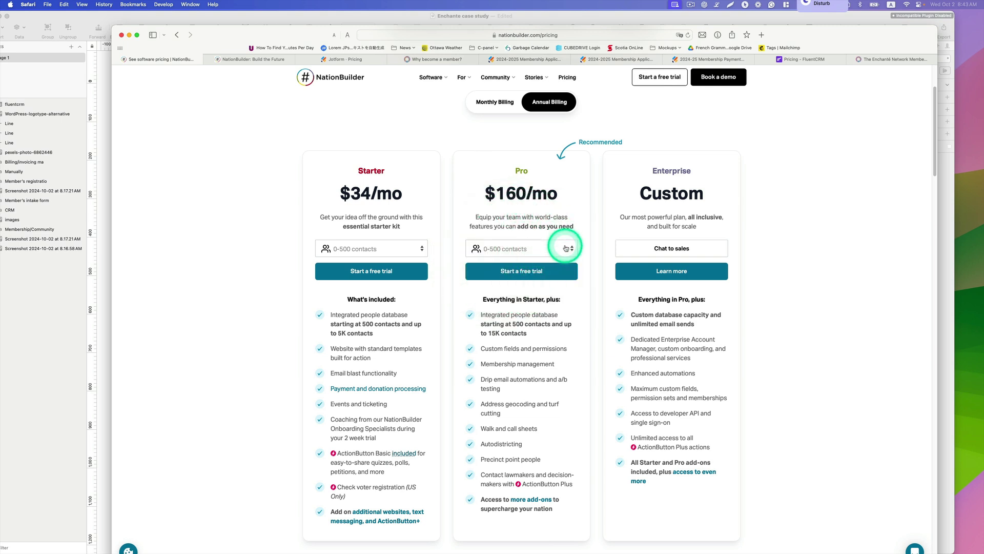
click(566, 248)
click(562, 263)
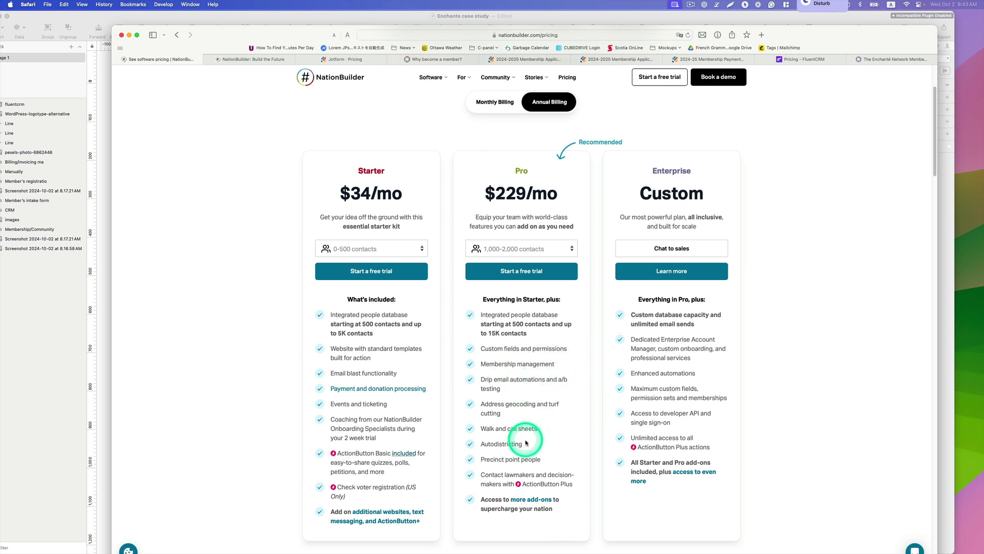
click(513, 248)
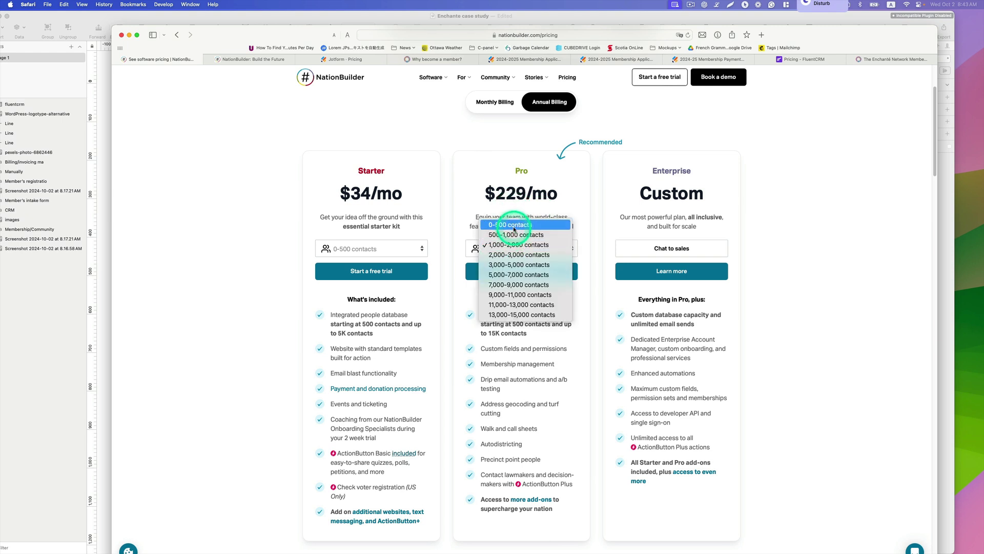
click(446, 240)
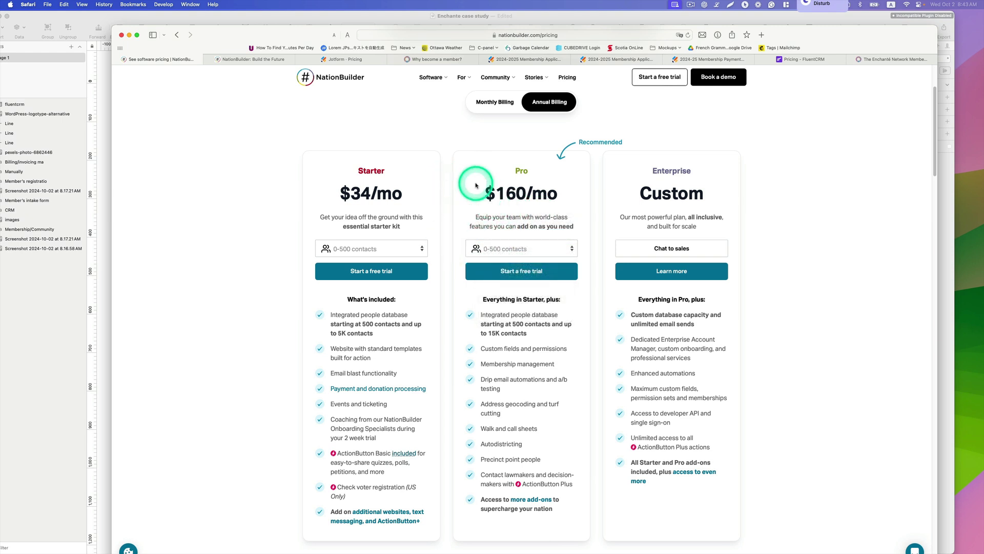
- Show Jotform's yearly pricing plans, from Starter to Enterprise
click(335, 59)
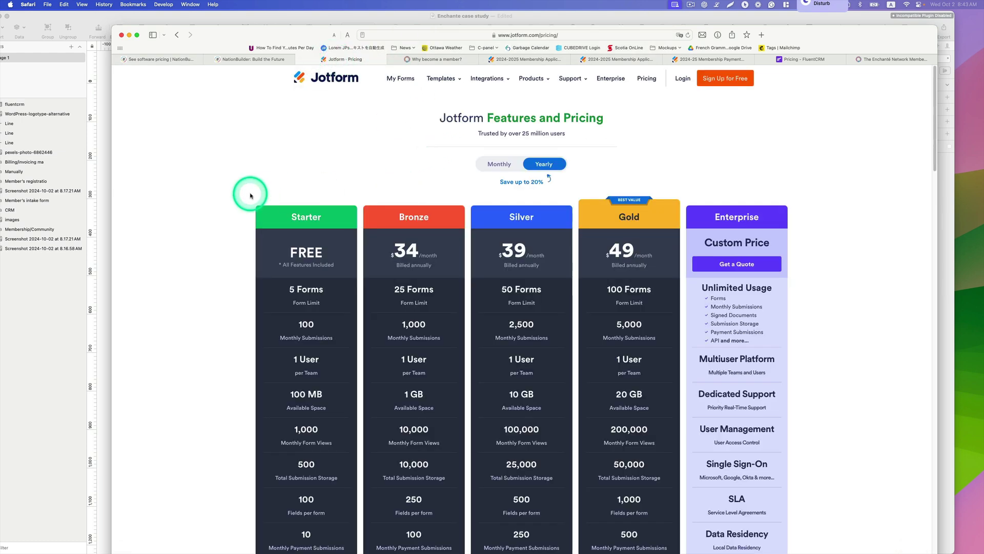
scroll(249, 195, down, 3)
scroll(250, 195, up, 1)
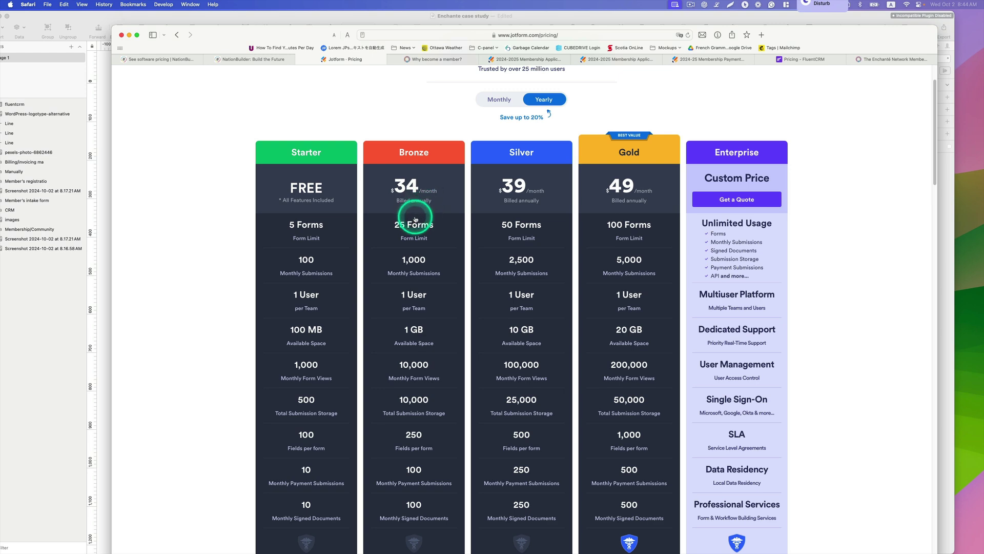
- Switch to the FluentCRM pricing page
click(809, 66)
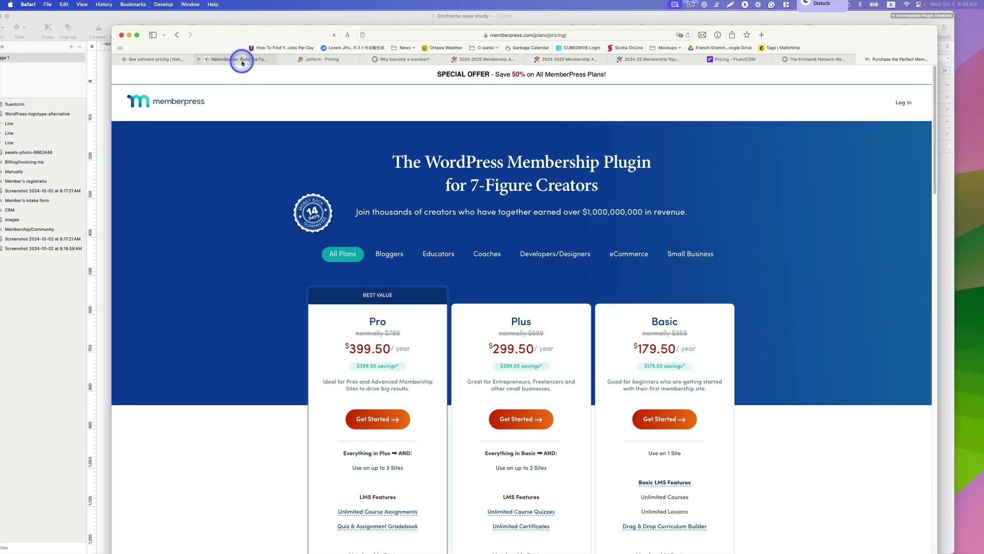
- Revisit the NationBuilder features and pricing pages
click(239, 59)
click(191, 59)
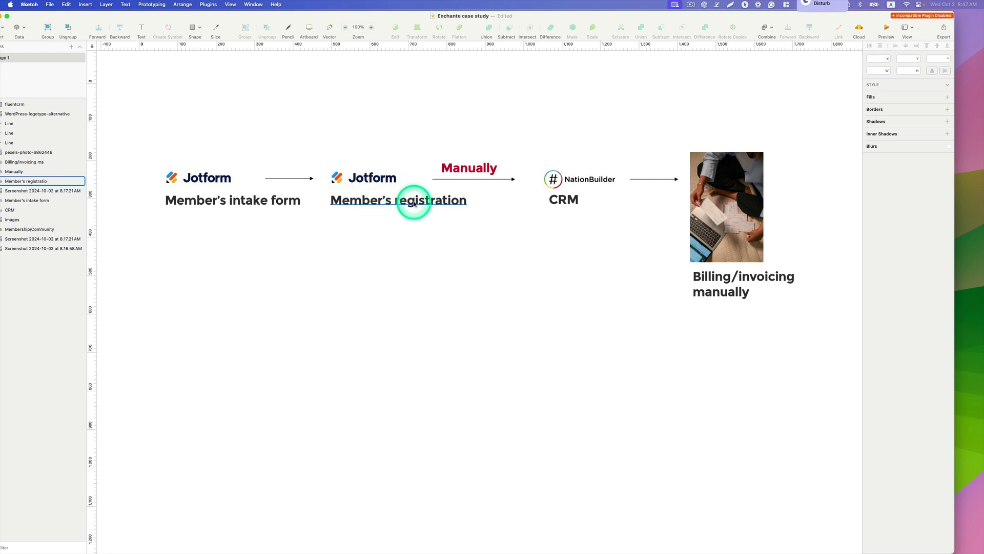
click(599, 180)
click(575, 203)
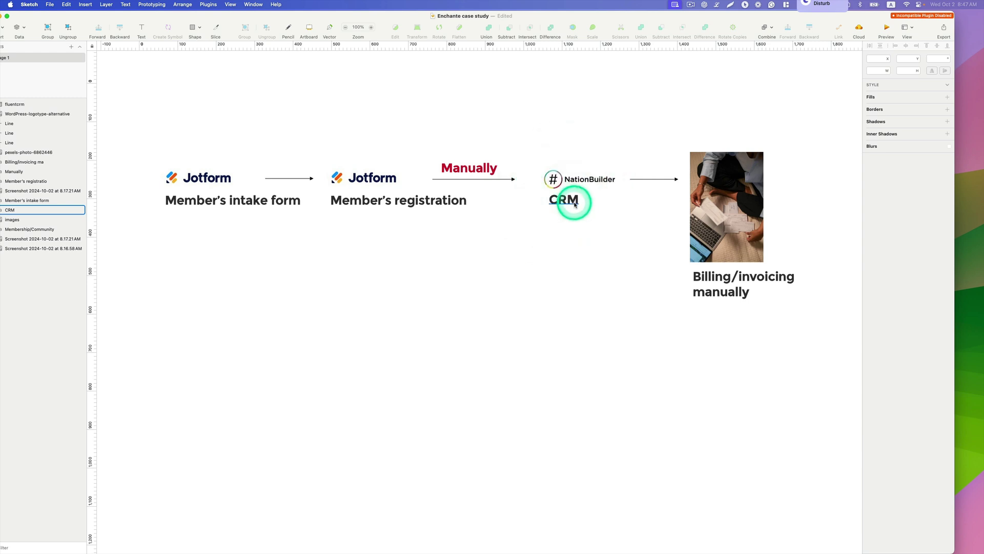
click(681, 328)
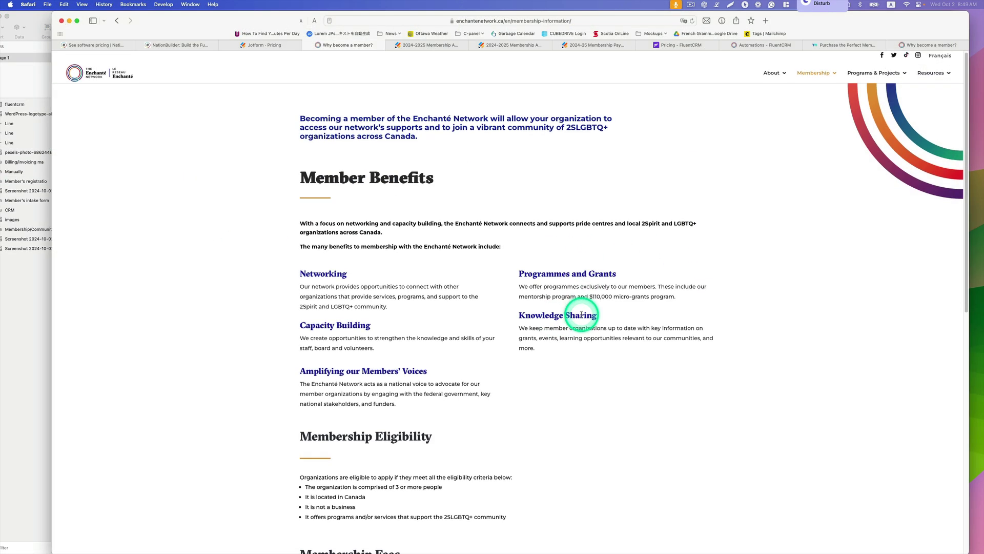
- Scroll the membership page down to the Membership Fees table and Apply now button
scroll(582, 317, down, 10)
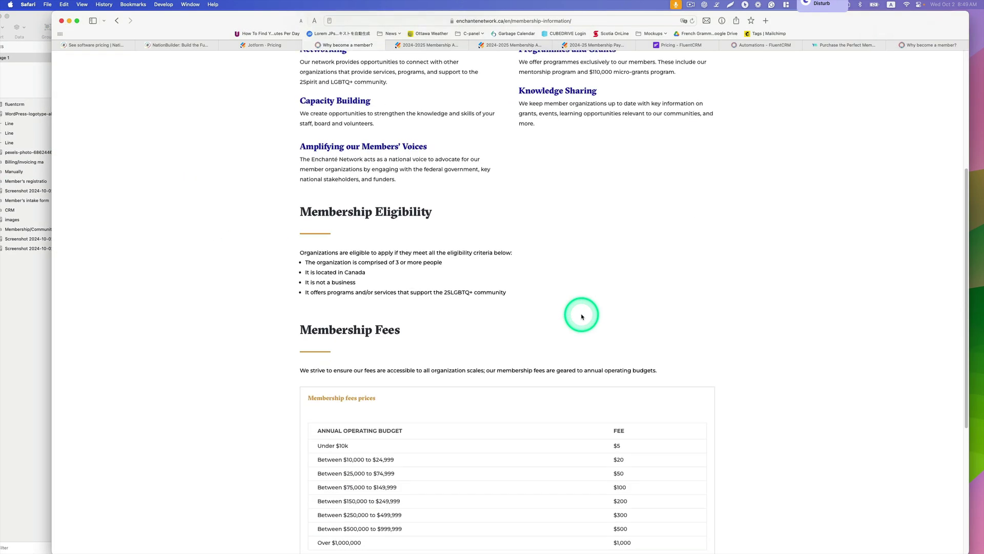
scroll(582, 316, up, 6)
scroll(582, 316, down, 3)
scroll(582, 316, down, 5)
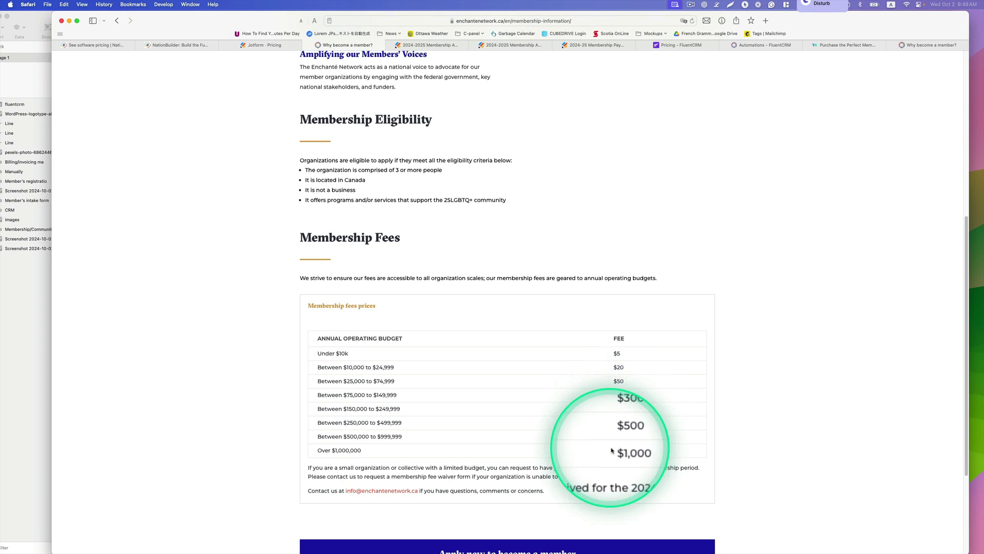
scroll(625, 433, down, 3)
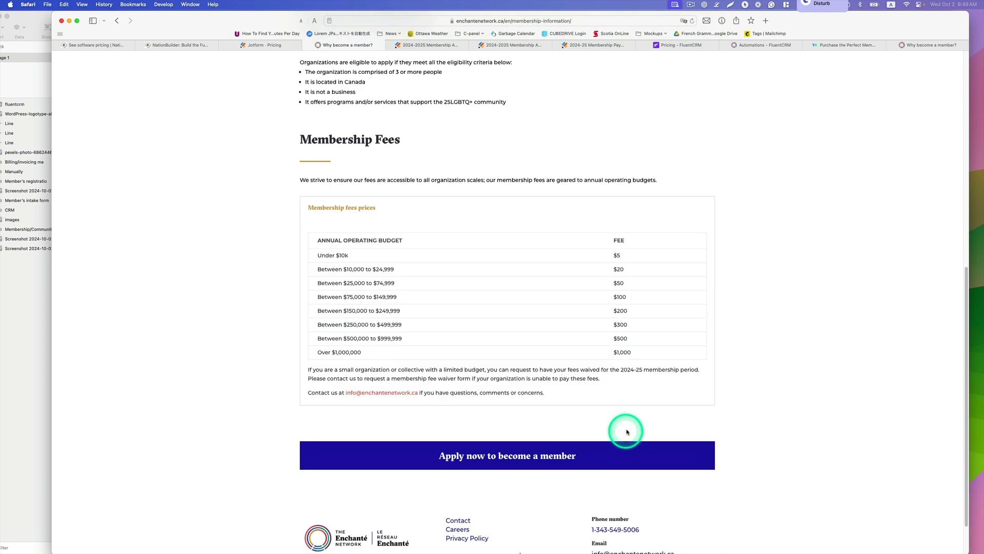
scroll(627, 433, up, 2)
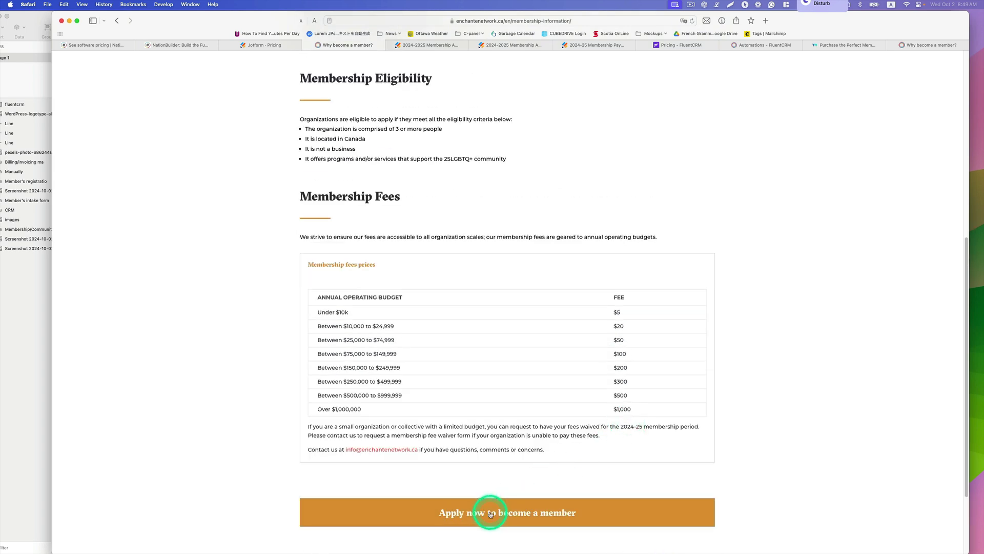
- Show the 2024-2025 membership application form and scroll through its contents
click(446, 46)
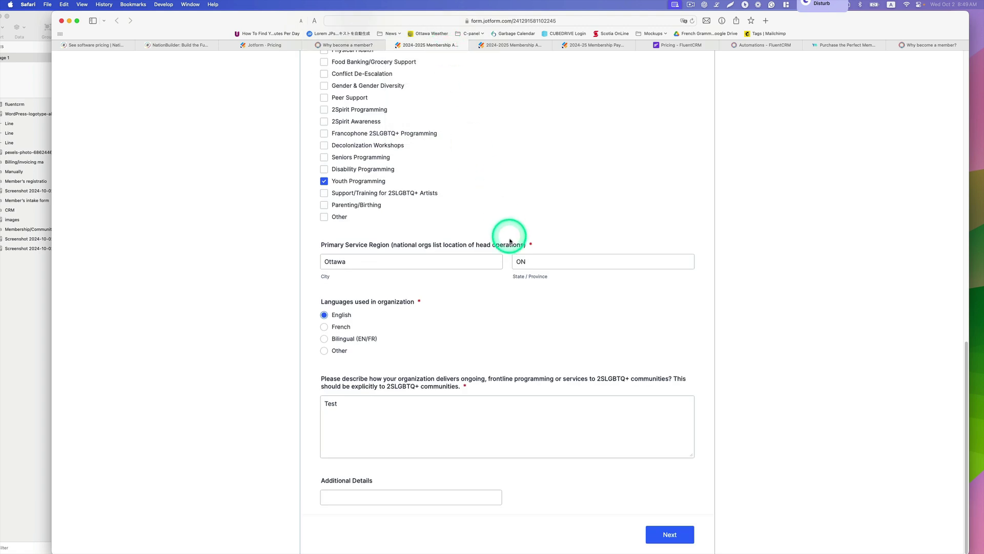
scroll(538, 225, up, 10)
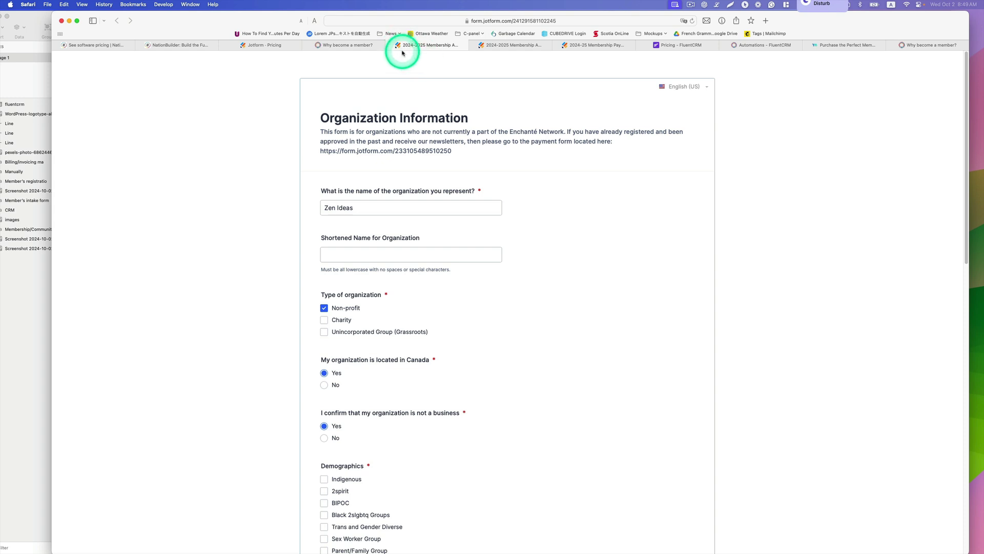
scroll(538, 308, down, 3)
scroll(533, 327, up, 2)
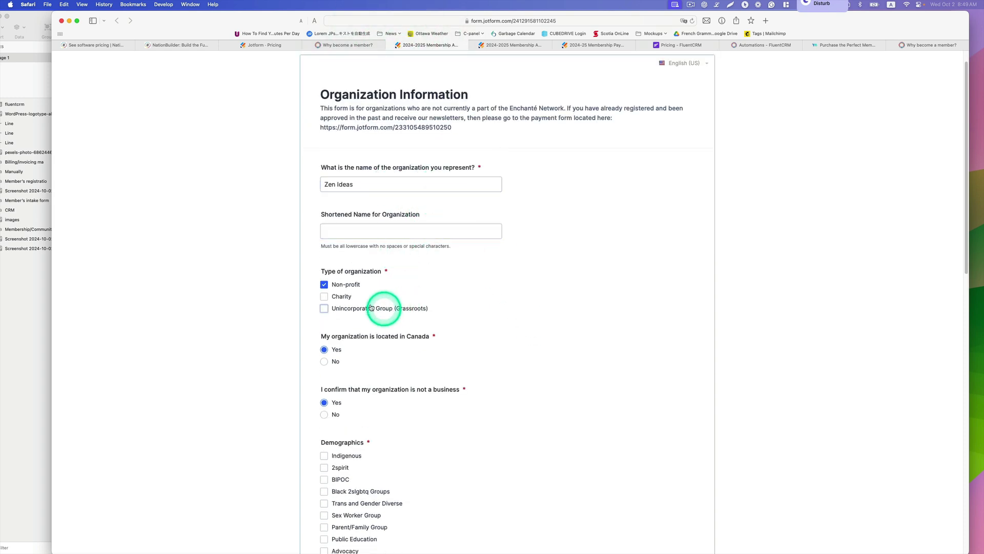
scroll(366, 327, down, 12)
scroll(366, 329, down, 12)
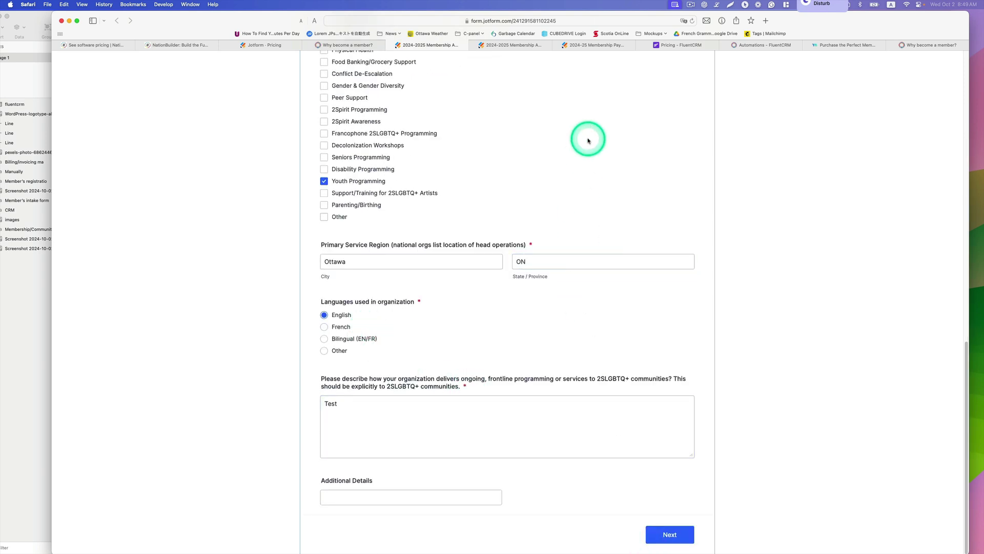
scroll(588, 138, up, 20)
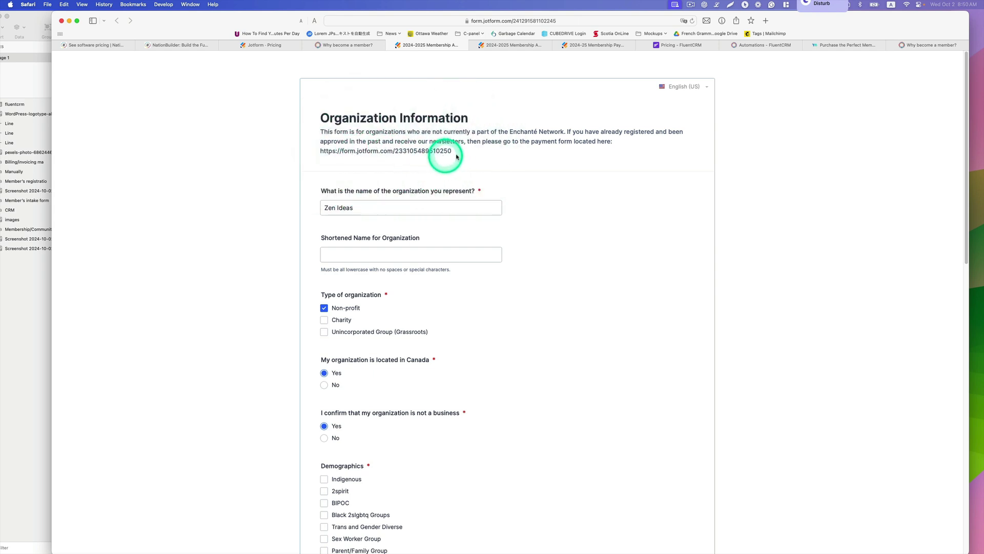
- Copy the payment form link from the intro text and load it in the address bar
drag(458, 153, 324, 147)
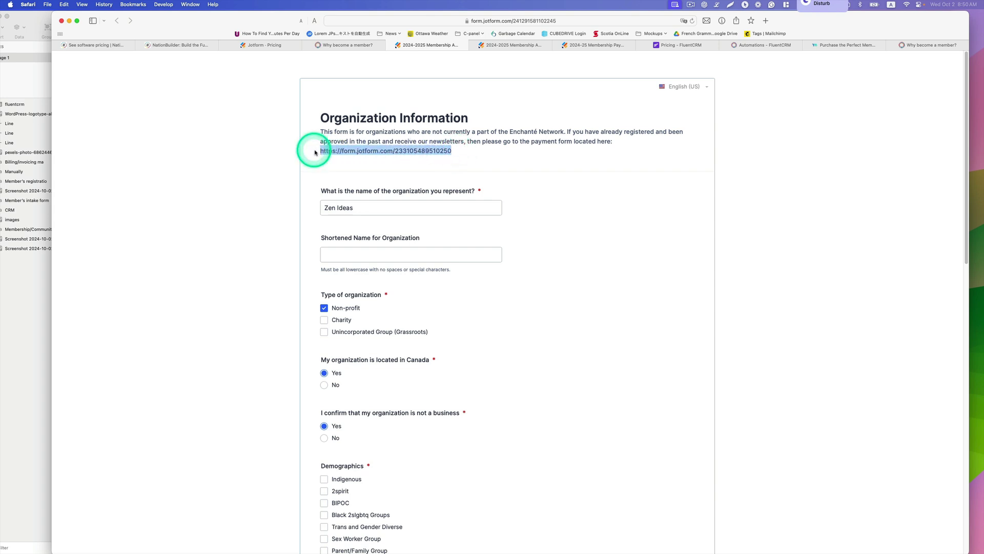
click(515, 44)
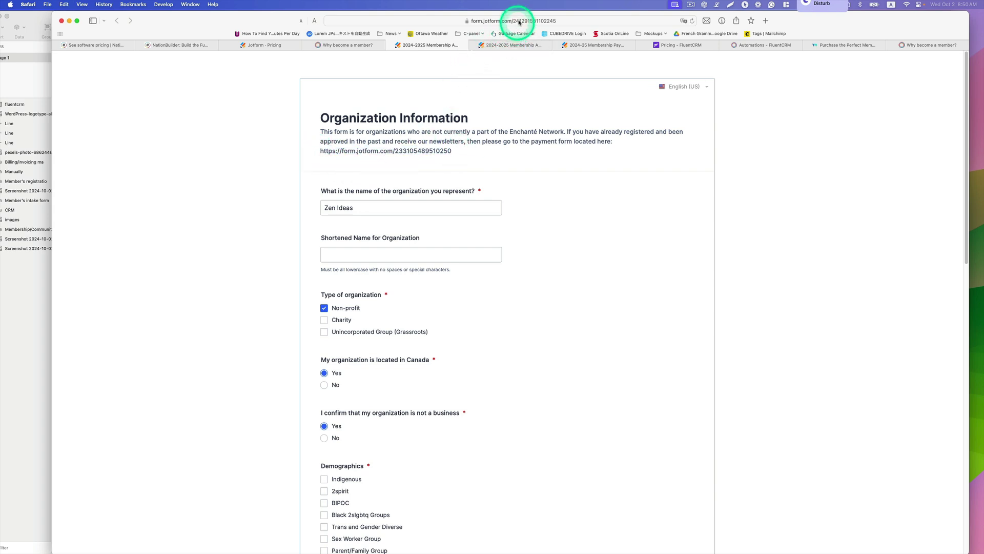
click(518, 21)
key(super+v)
key(Return)
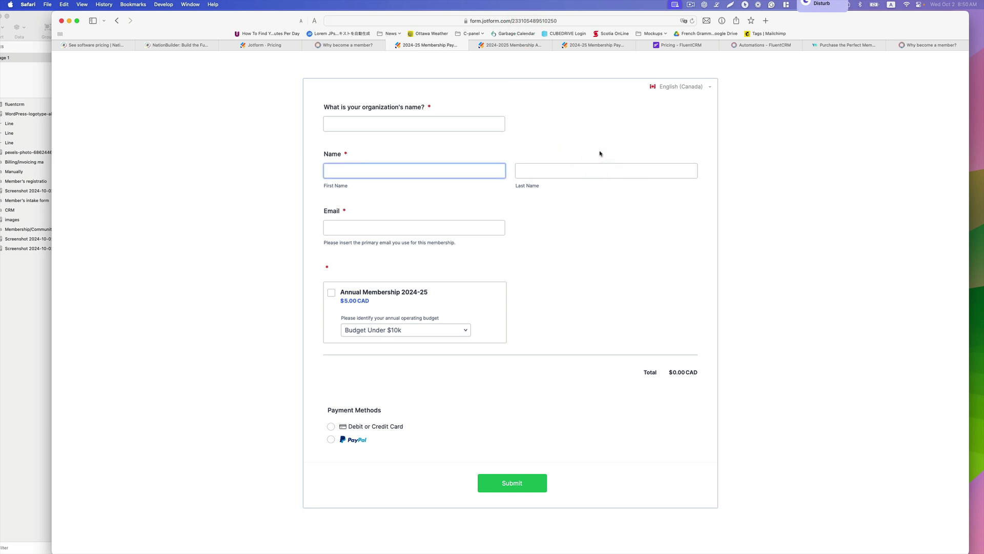
- Choose the $25,000 to $74,999 annual operating budget, making the total $50.00 CAD
click(370, 126)
click(484, 173)
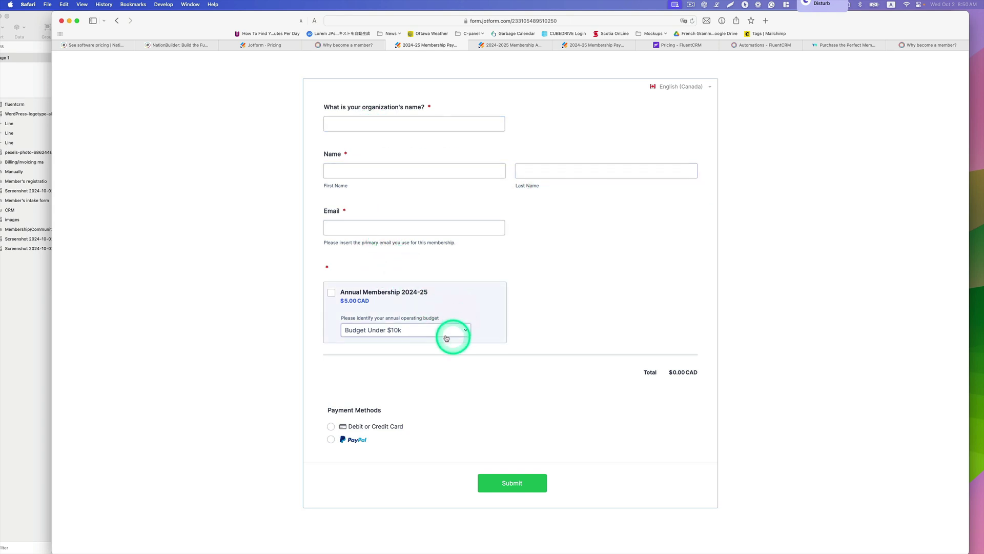
click(376, 330)
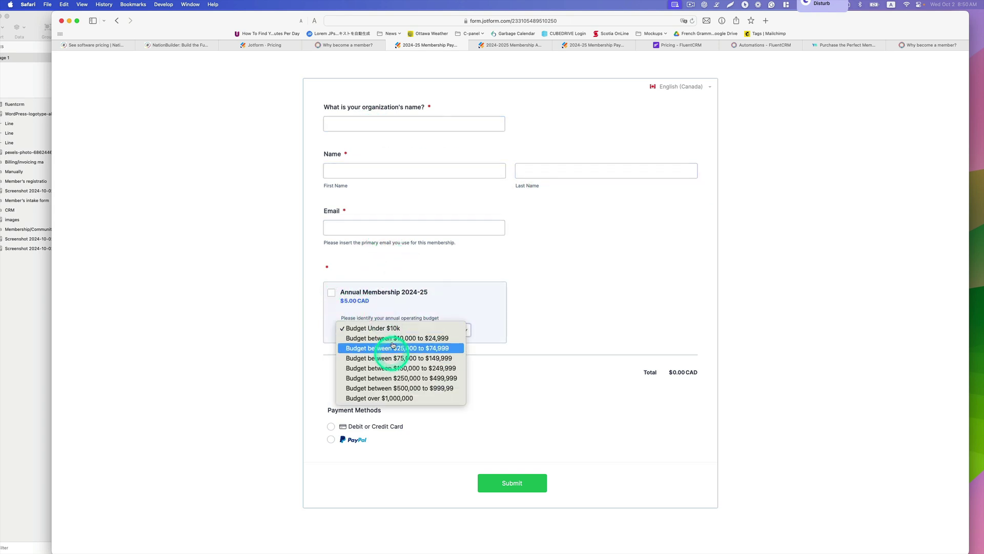
click(407, 348)
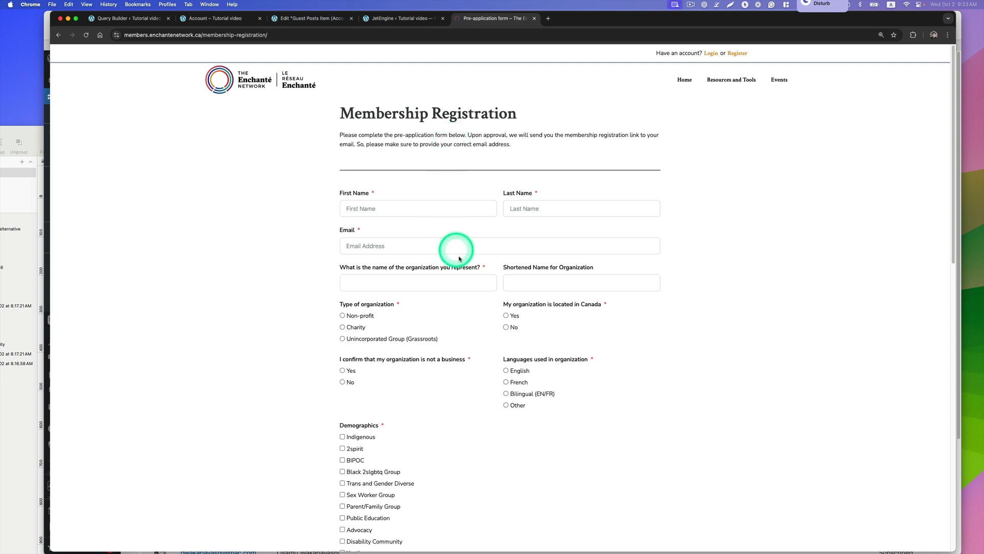
- Scroll through the completed pre-application form and submit it
scroll(461, 260, down, 1)
scroll(460, 259, down, 4)
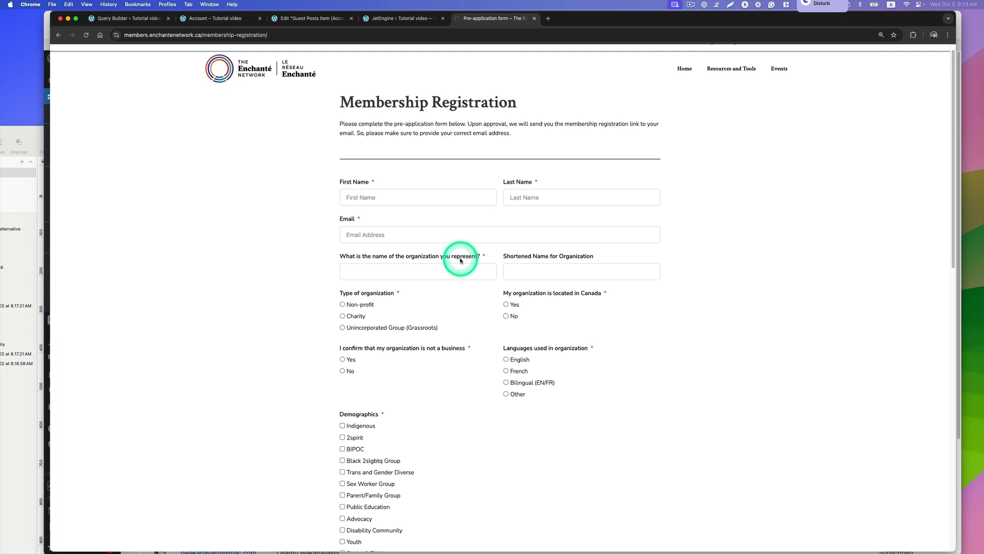
scroll(460, 259, up, 5)
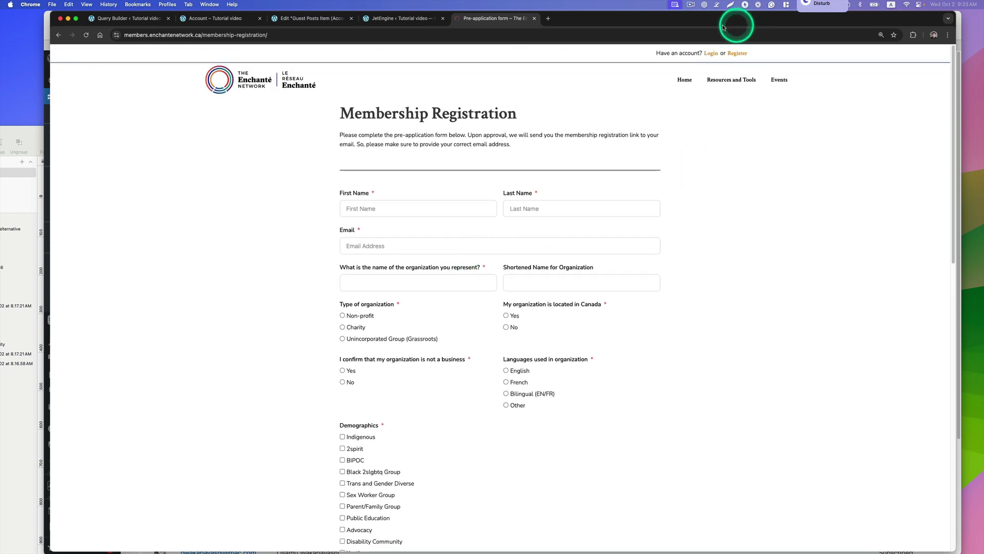
click(691, 4)
click(700, 34)
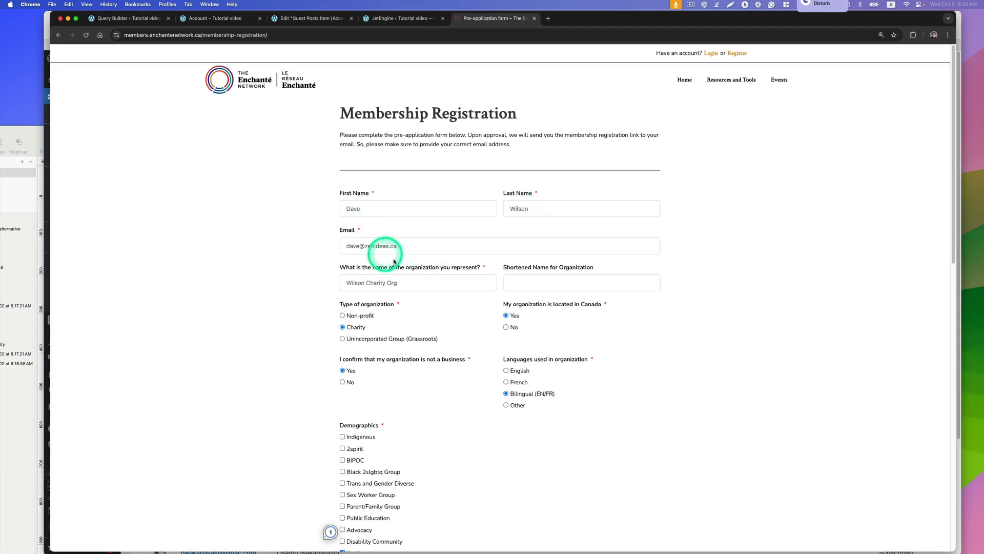
scroll(413, 268, down, 1)
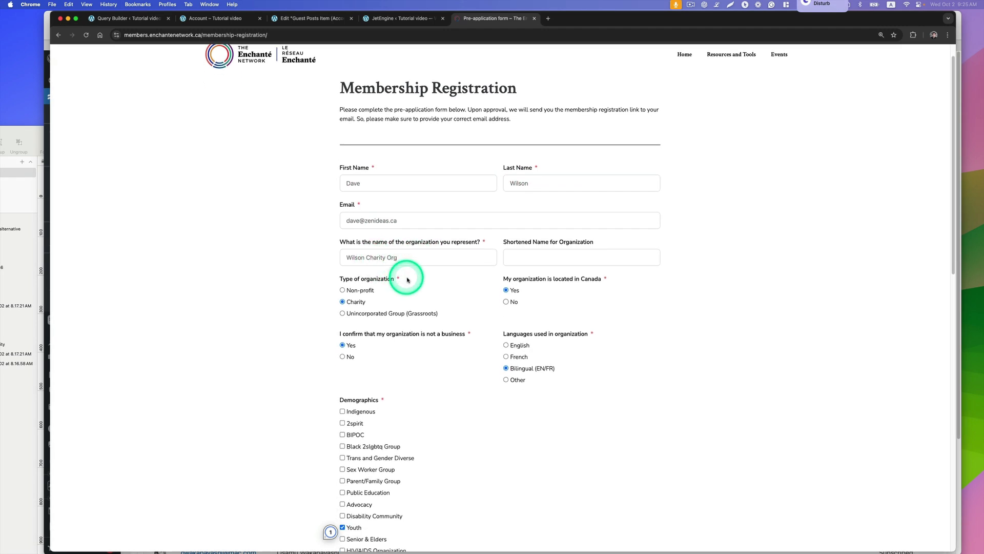
scroll(407, 277, down, 1)
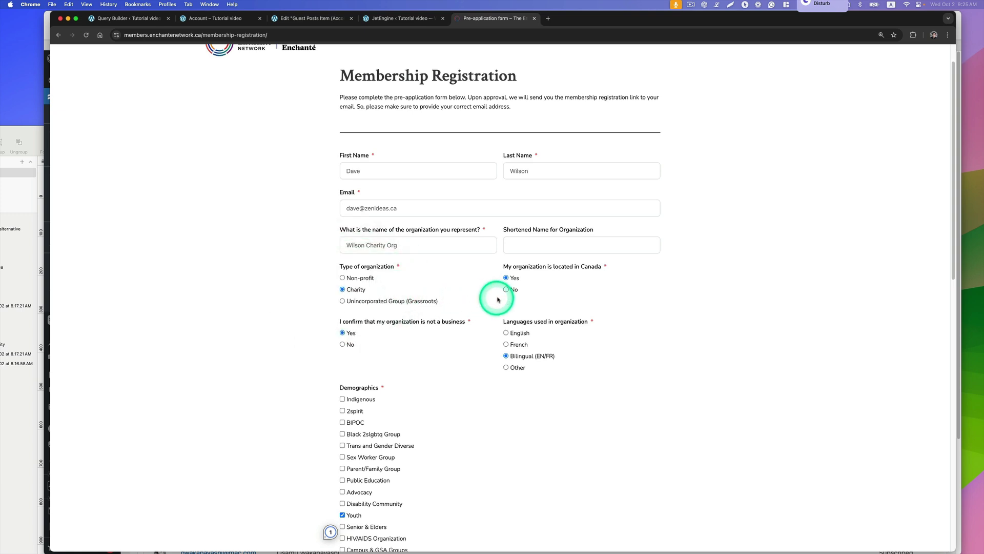
scroll(384, 341, down, 4)
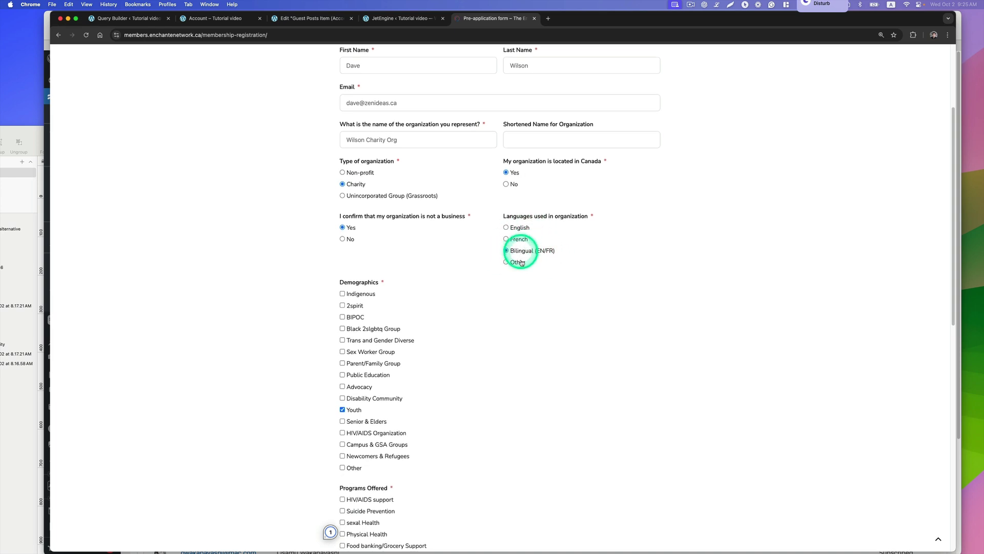
scroll(507, 284, down, 1)
scroll(508, 285, down, 5)
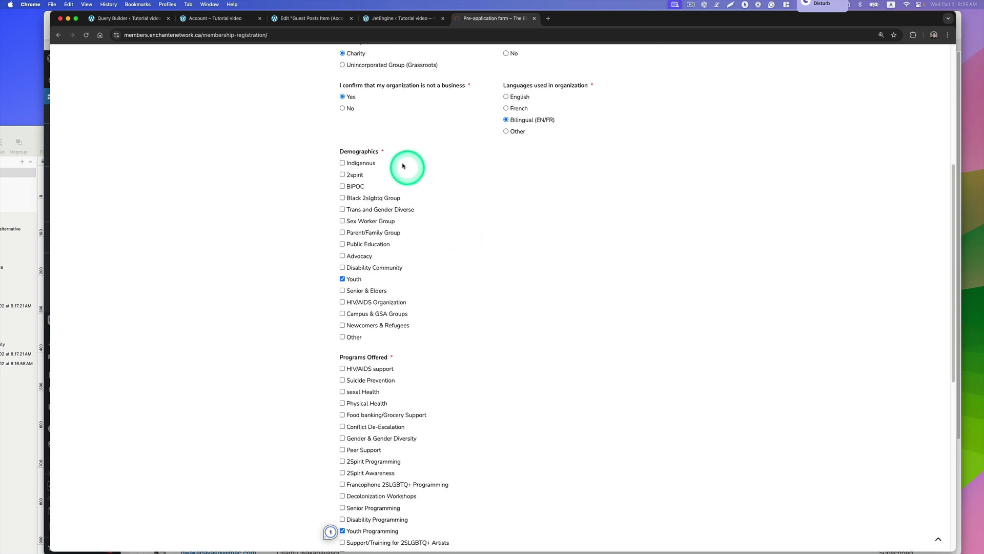
scroll(377, 310, down, 5)
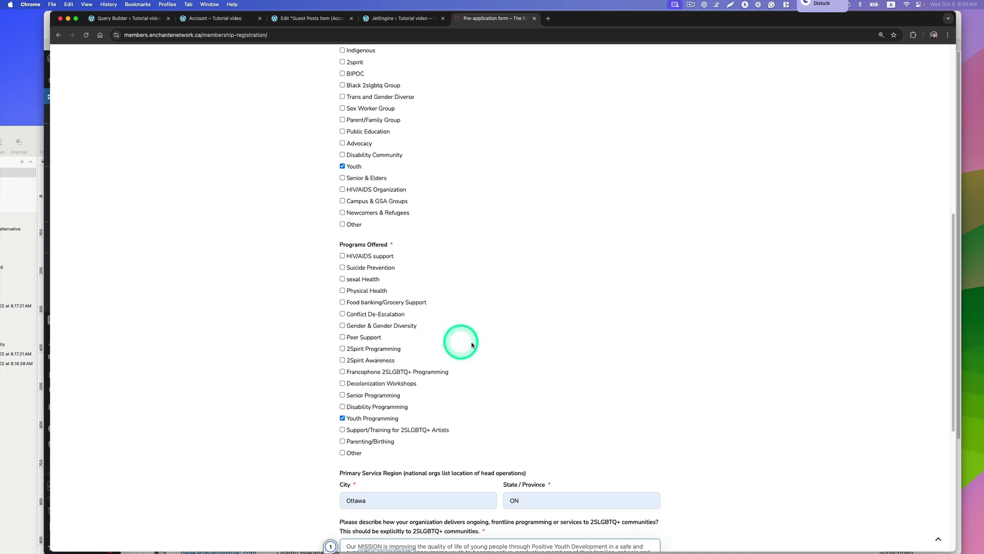
scroll(471, 345, down, 5)
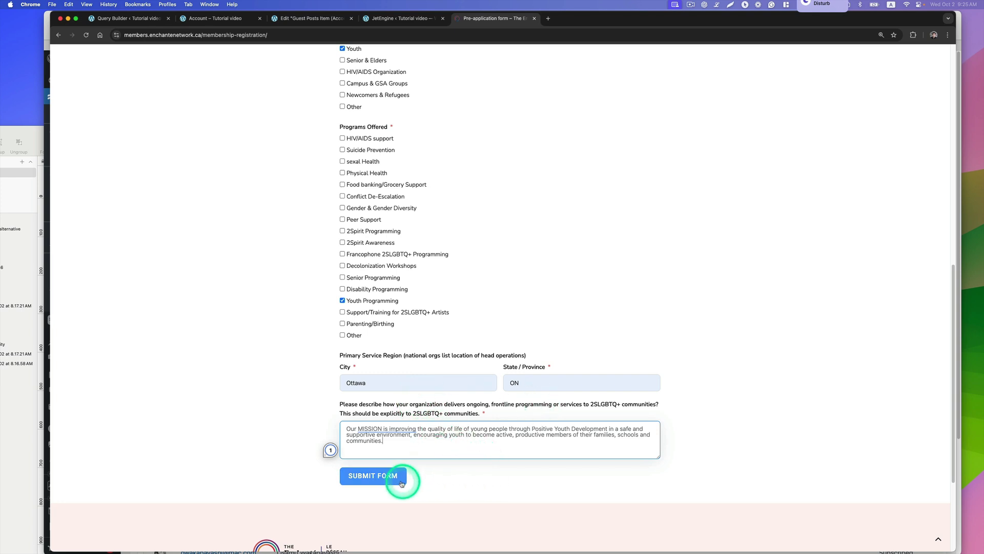
click(377, 481)
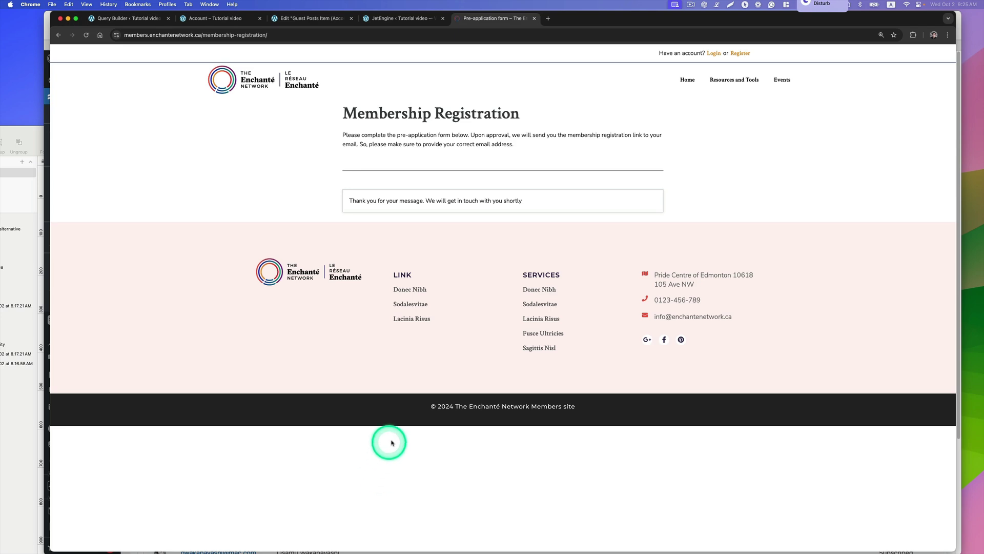
- Bring up the FluentCRM window and reload Contacts, now listing 17 contacts with the new applicant
key(ctrl+Up)
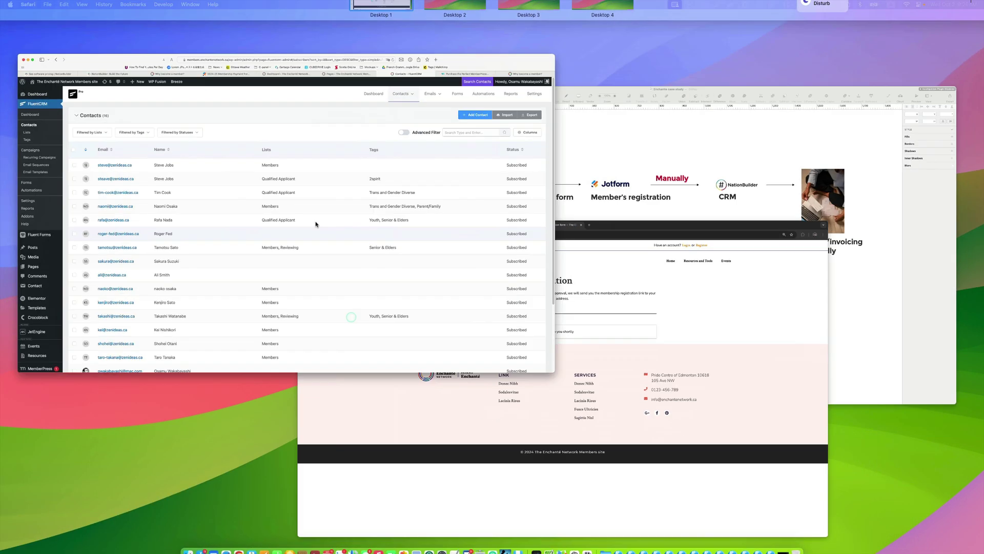
click(315, 224)
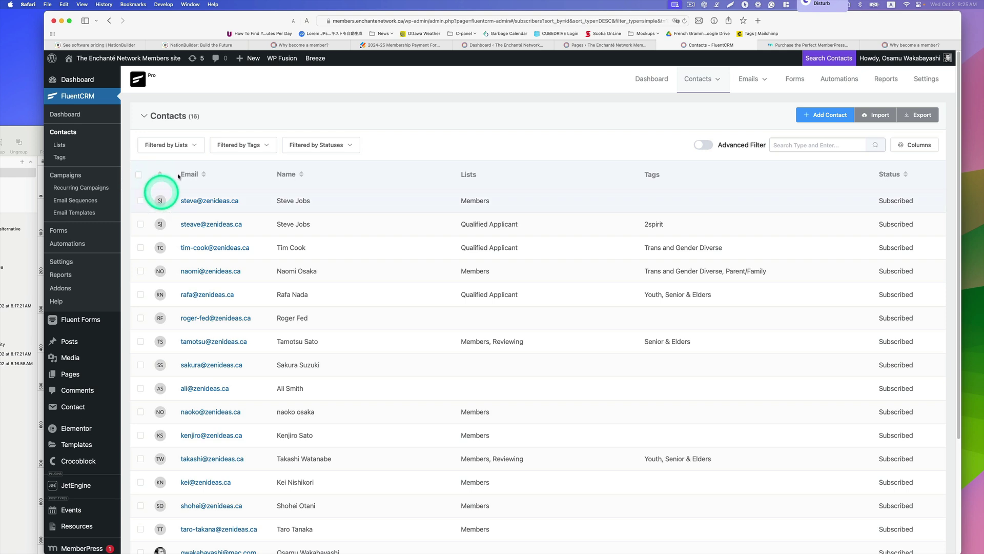
click(61, 133)
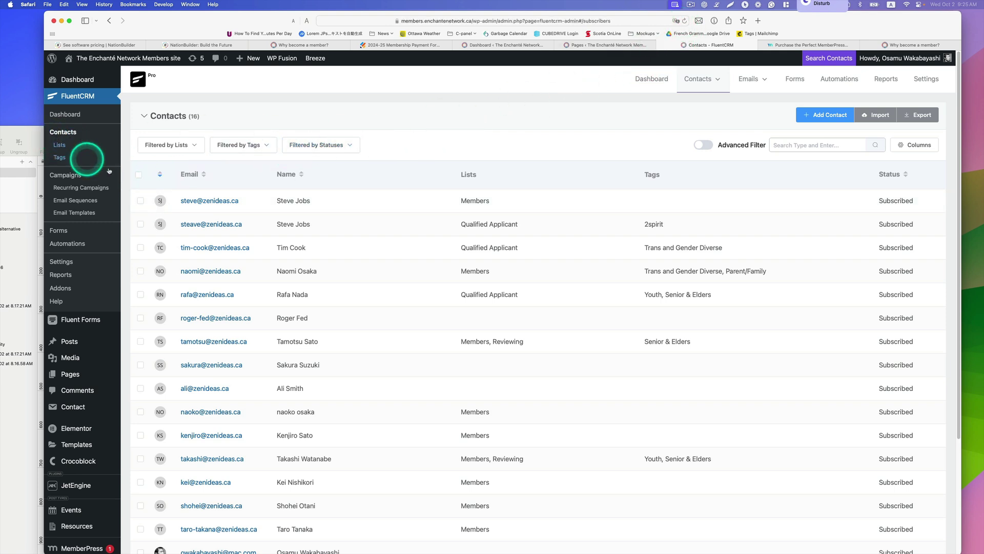
click(685, 22)
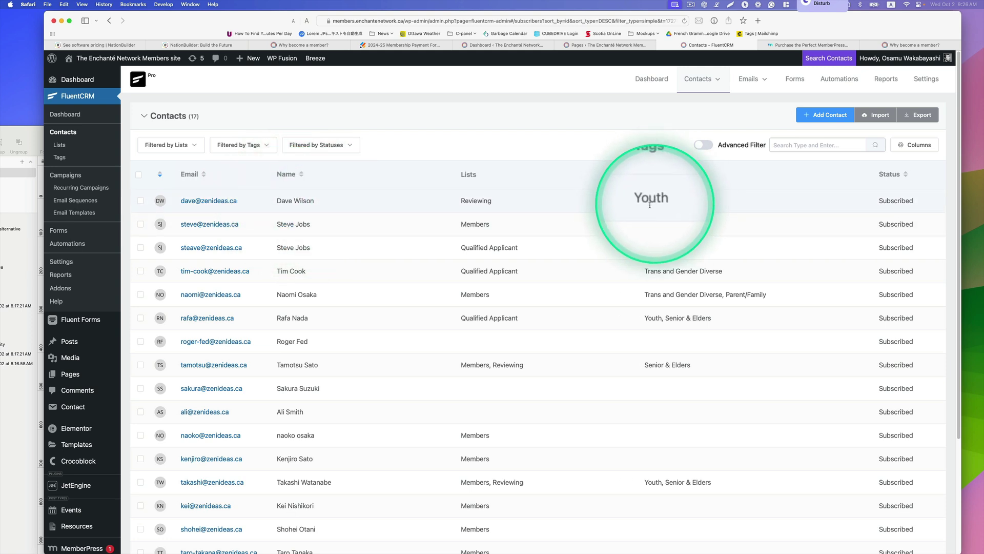
- Open the new applicant's profile and review its Custom Profile Data, Reviewing list and Youth tag
click(206, 202)
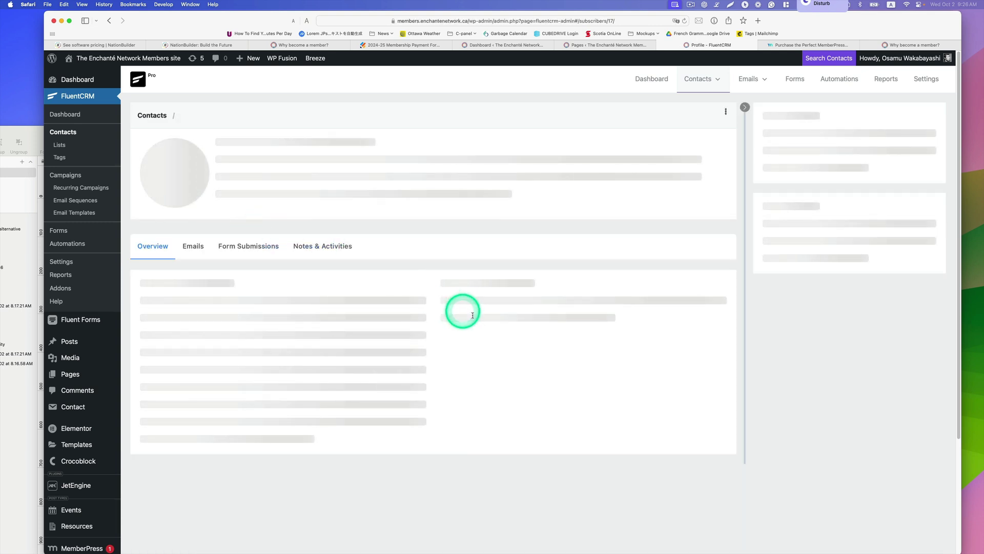
scroll(534, 362, down, 5)
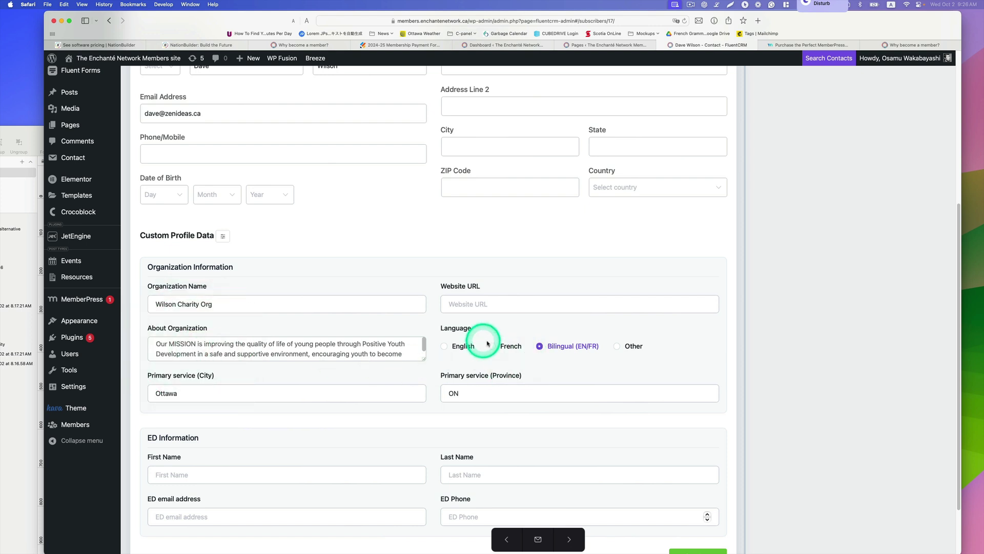
scroll(548, 361, down, 2)
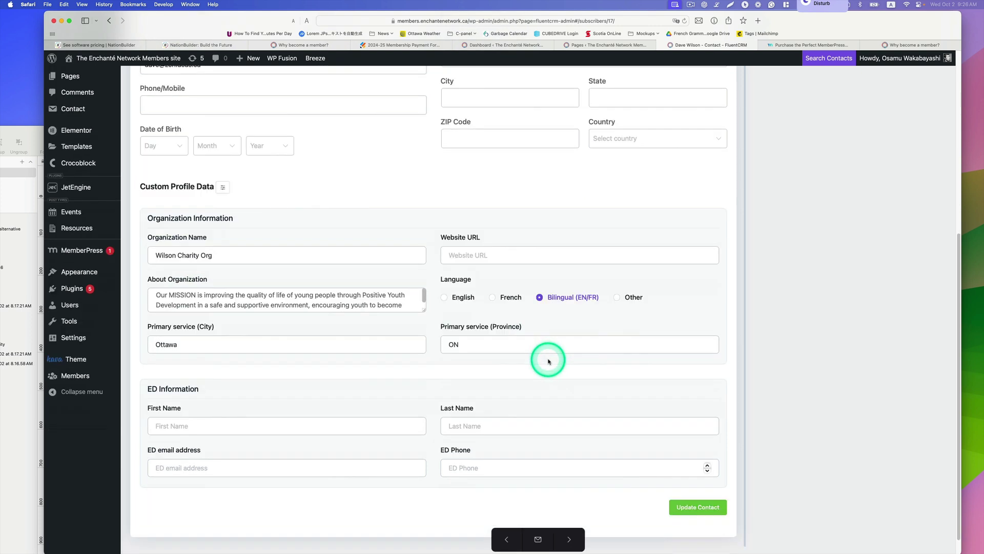
scroll(548, 360, down, 1)
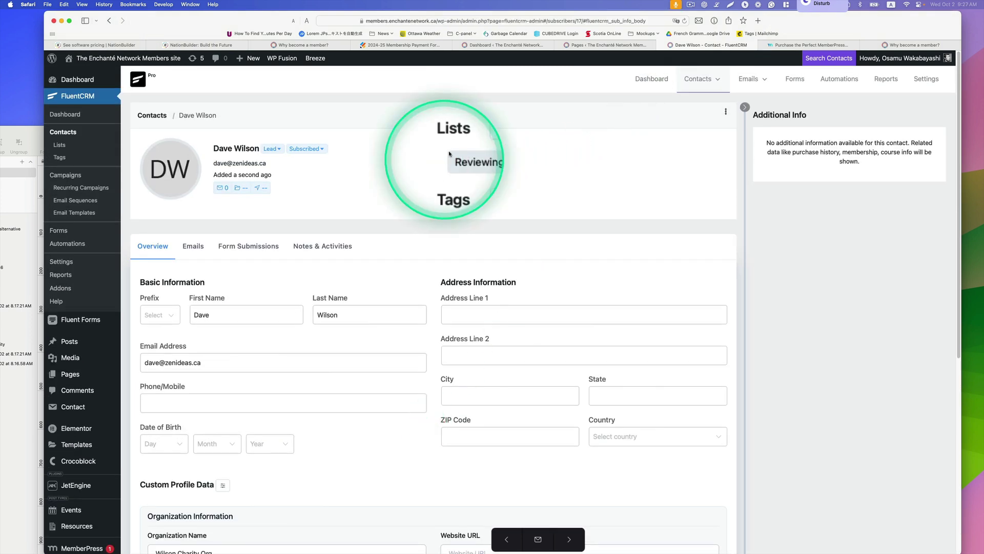
mouse_move(462, 161)
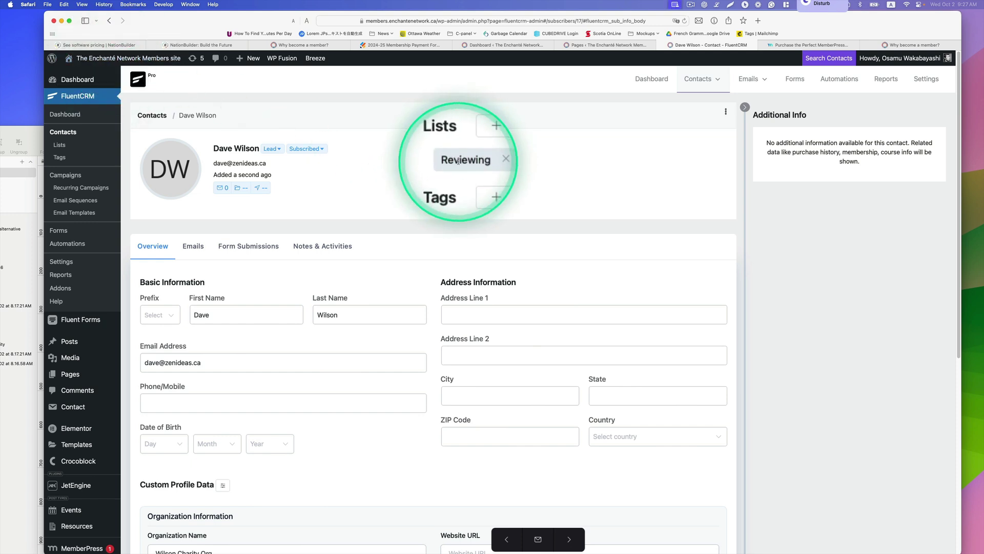
mouse_move(460, 167)
scroll(454, 177, down, 2)
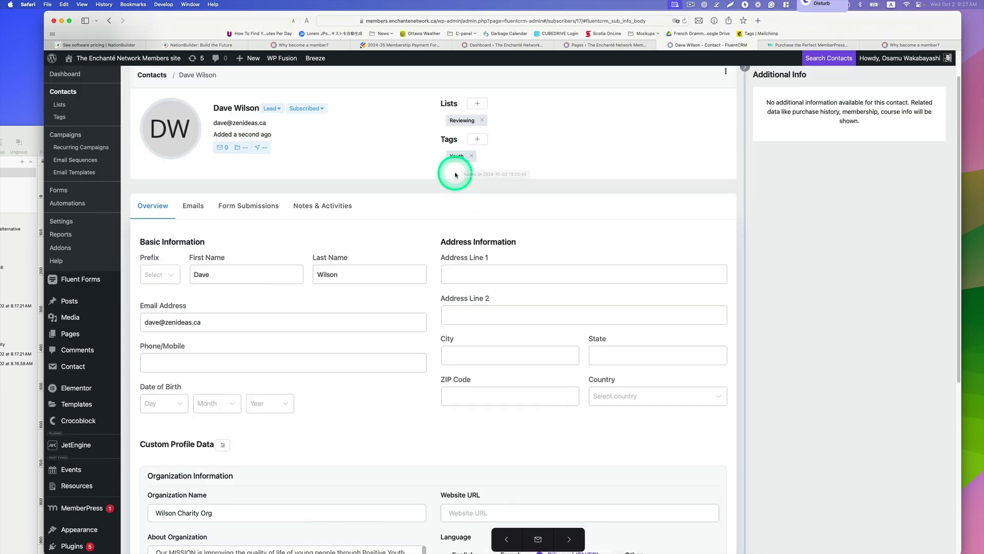
- Open entry #8 of the Pre Application Form from the contact's Form Submissions and review the answers
click(247, 205)
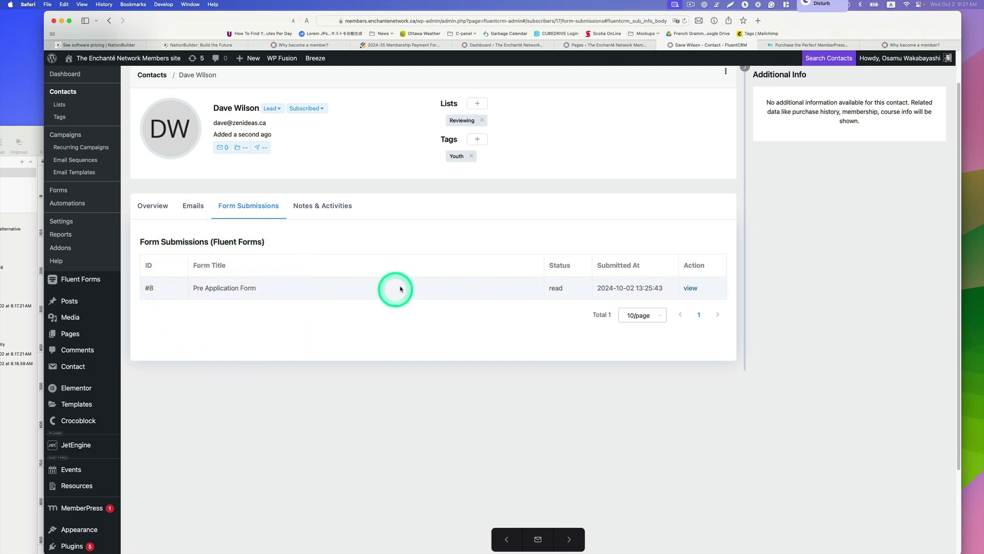
click(689, 288)
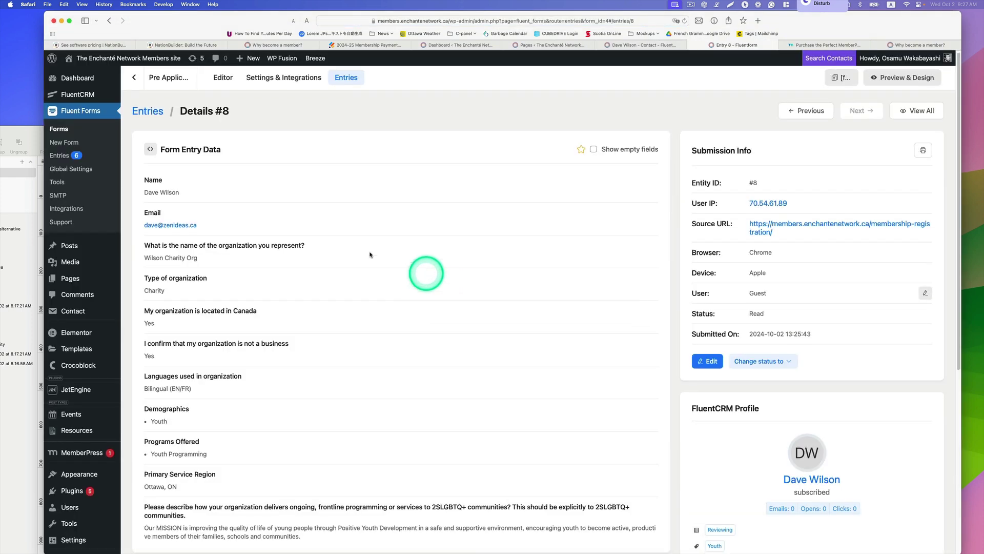
scroll(200, 368, down, 2)
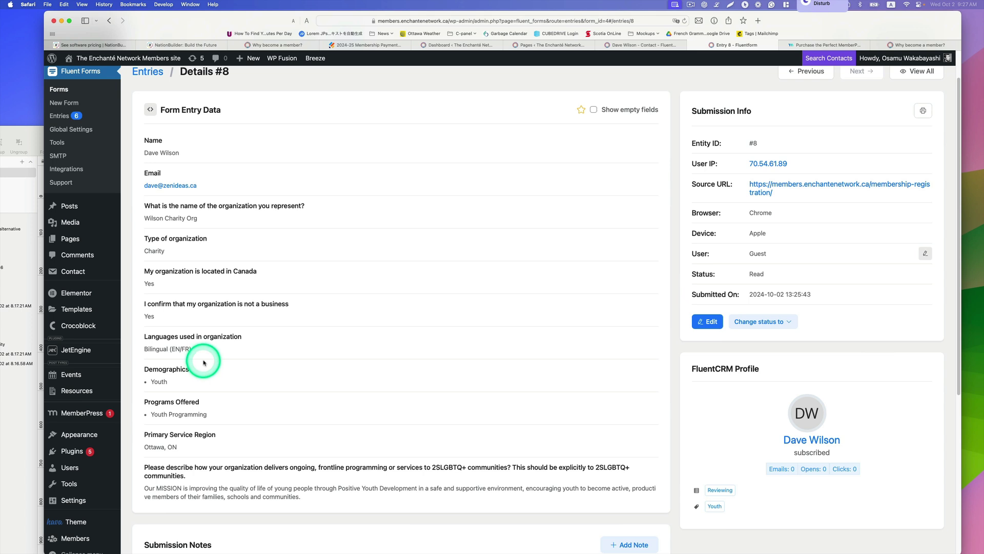
scroll(264, 368, down, 1)
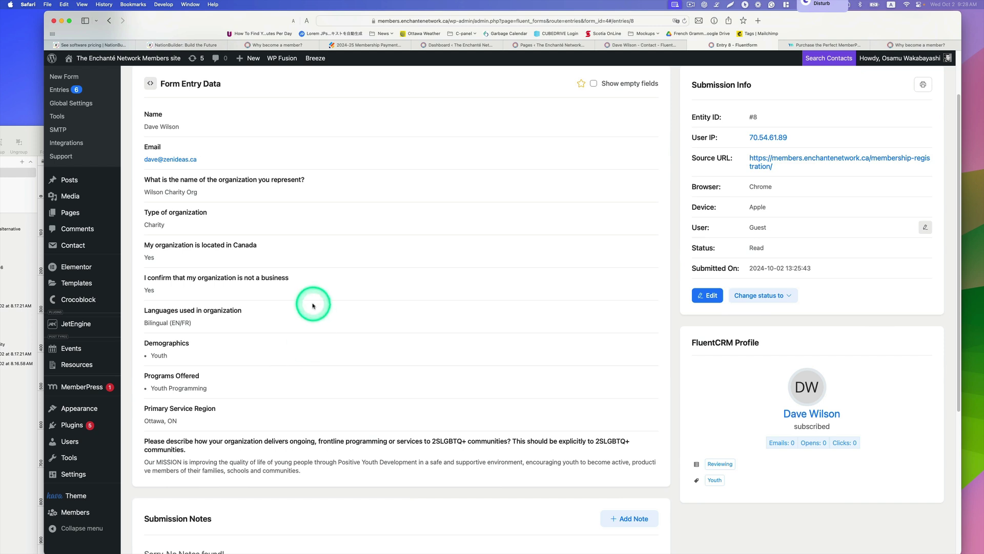
scroll(331, 251, up, 3)
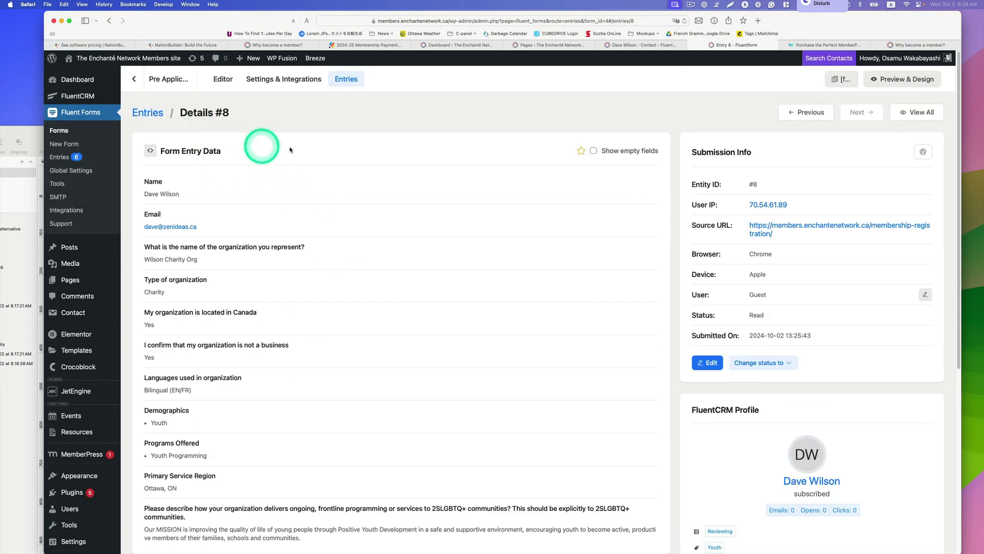
- Back on the contact profile, move the contact from the Reviewing list to Qualified Applicant
click(644, 45)
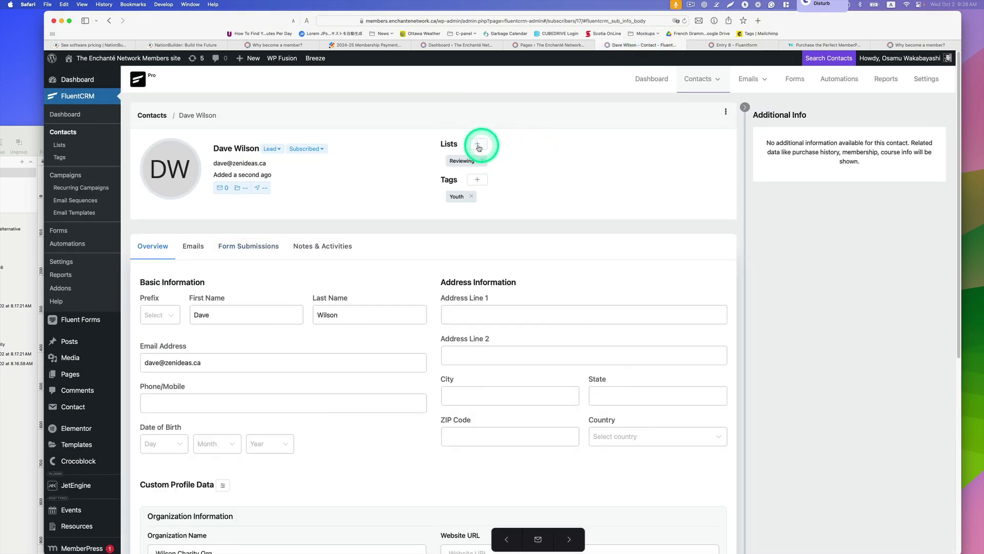
click(476, 145)
click(477, 146)
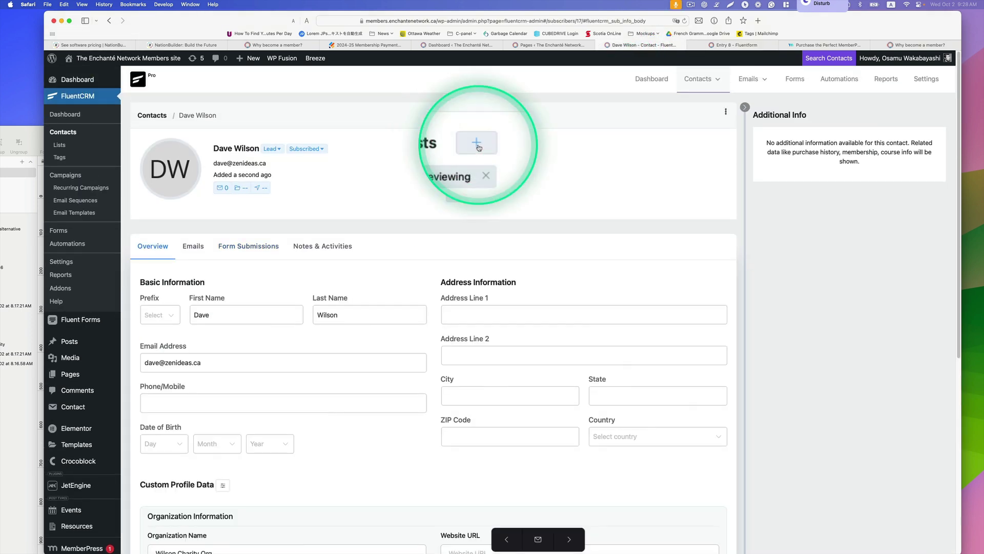
click(477, 146)
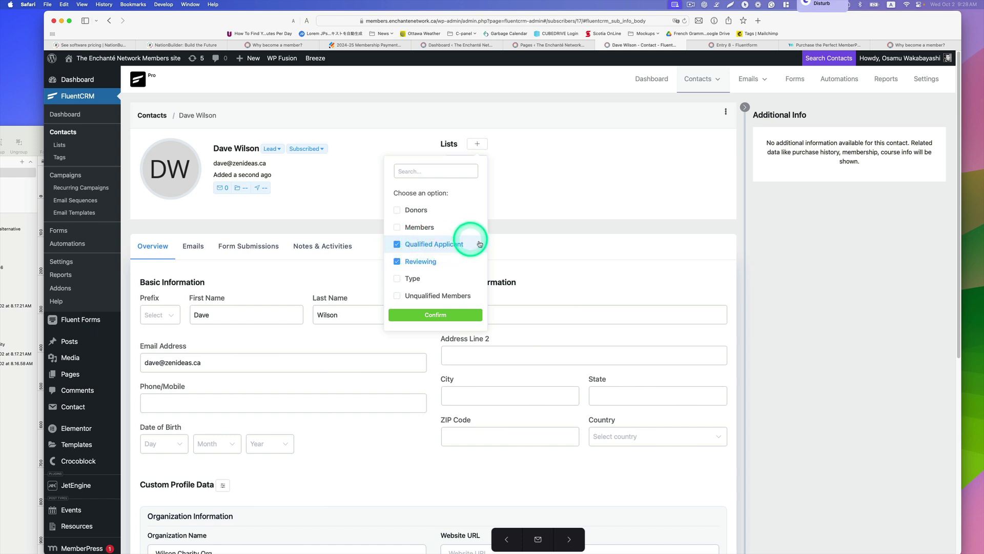
click(439, 317)
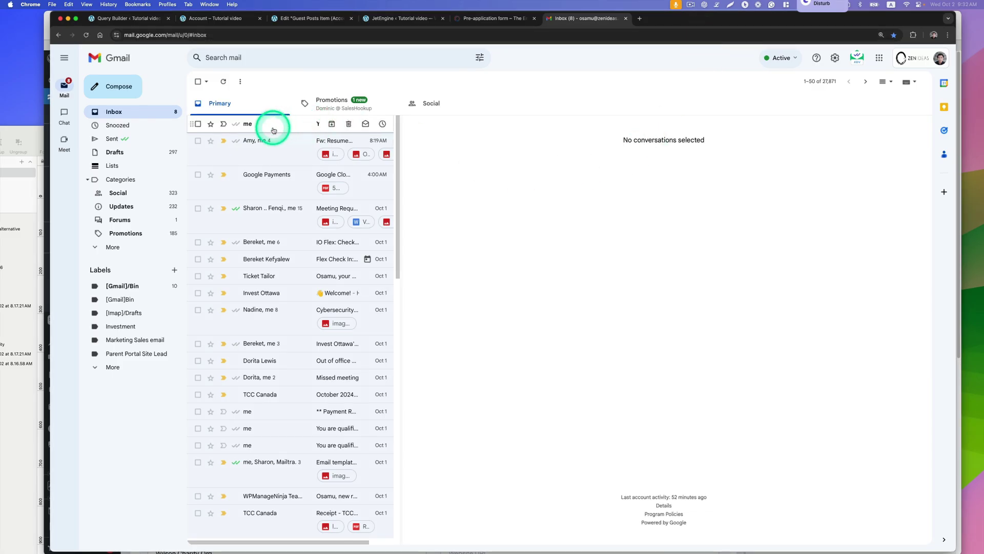
- Open the 'You are qualified' email and briefly check its sender and recipient details
click(255, 125)
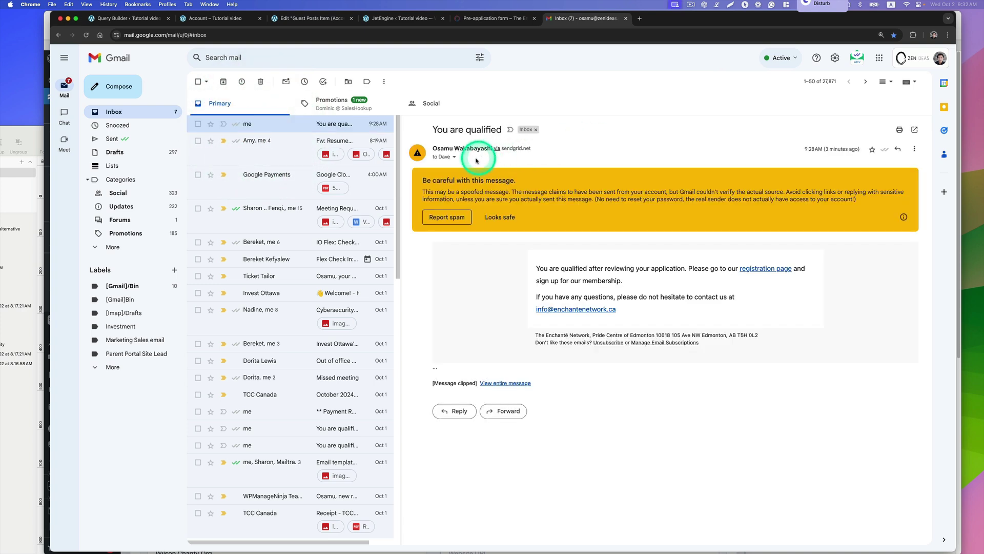
click(454, 157)
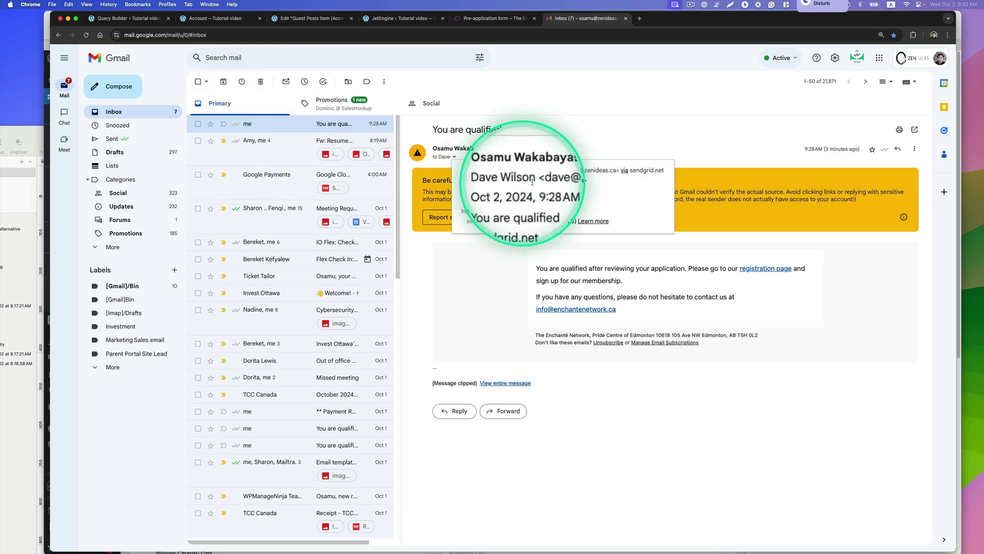
click(760, 464)
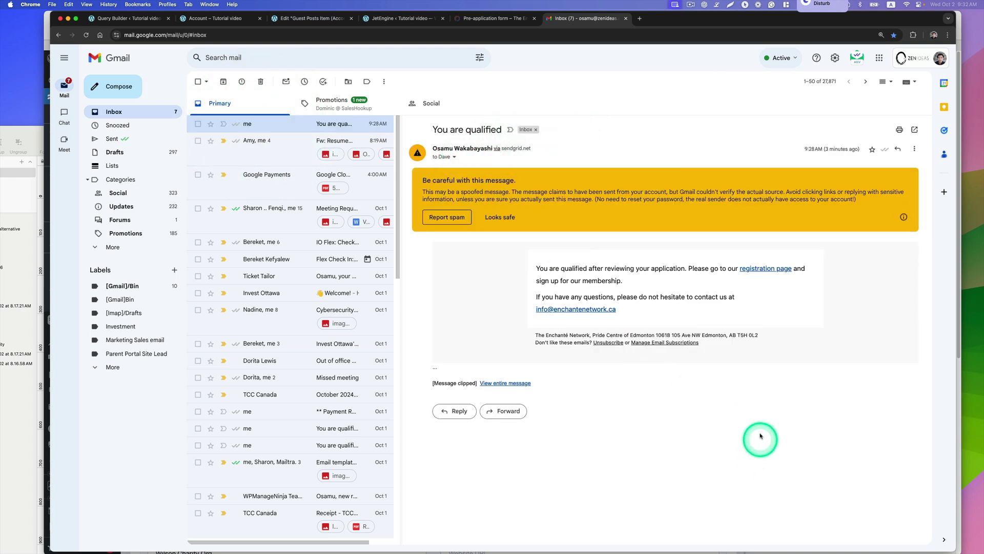
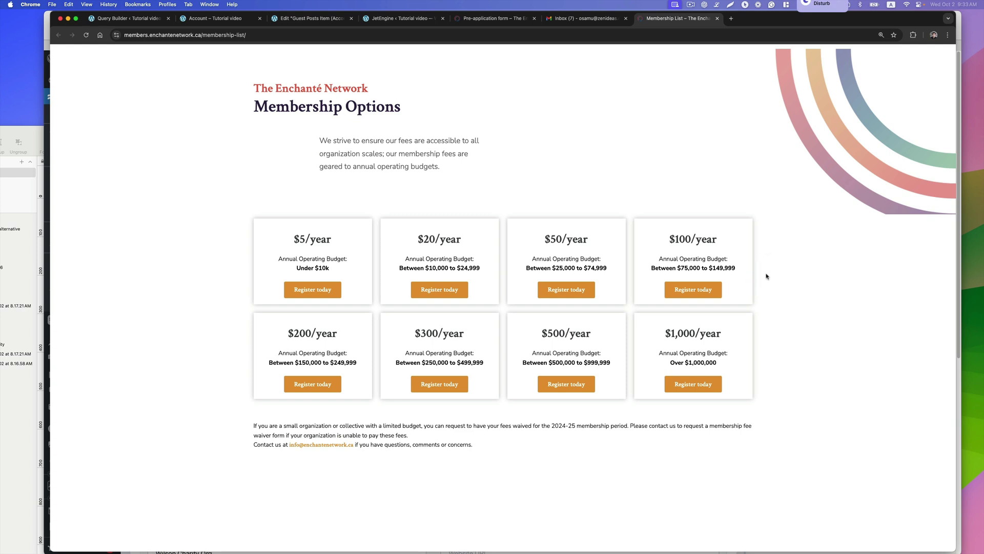
- Start registration for the $20/year tier for $10,000 to $24,999 operating budgets
click(451, 293)
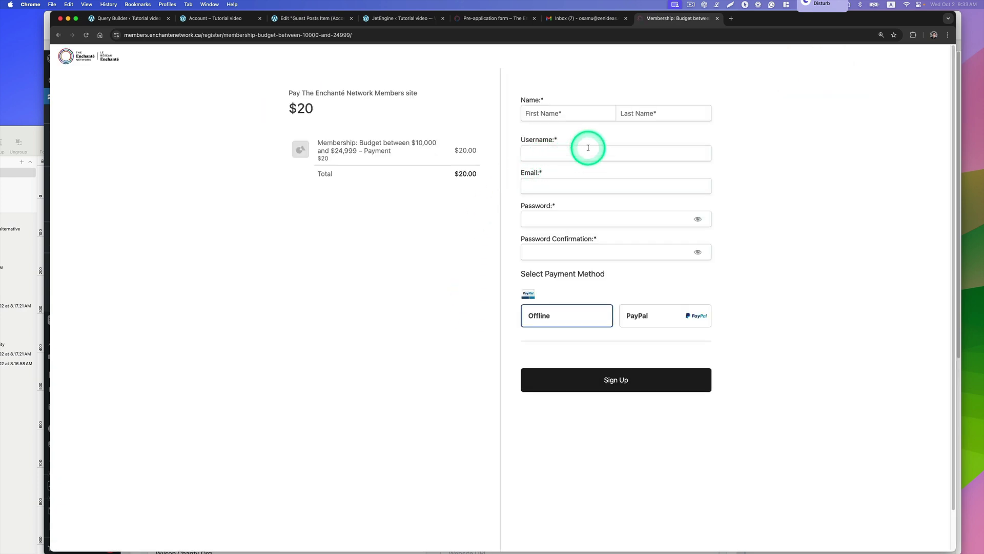
- Submit the $20 membership sign-up form with Offline payment selected
click(691, 4)
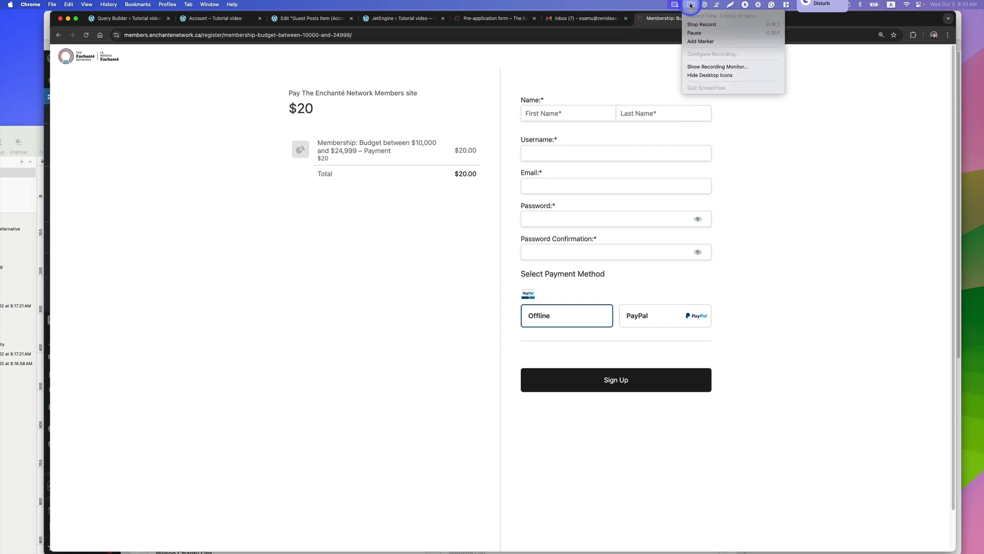
click(695, 31)
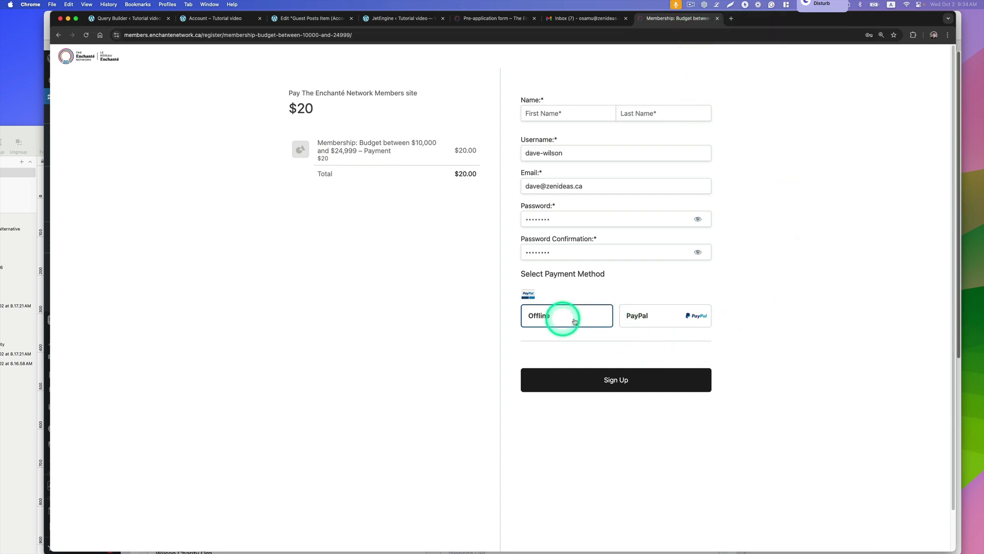
click(604, 393)
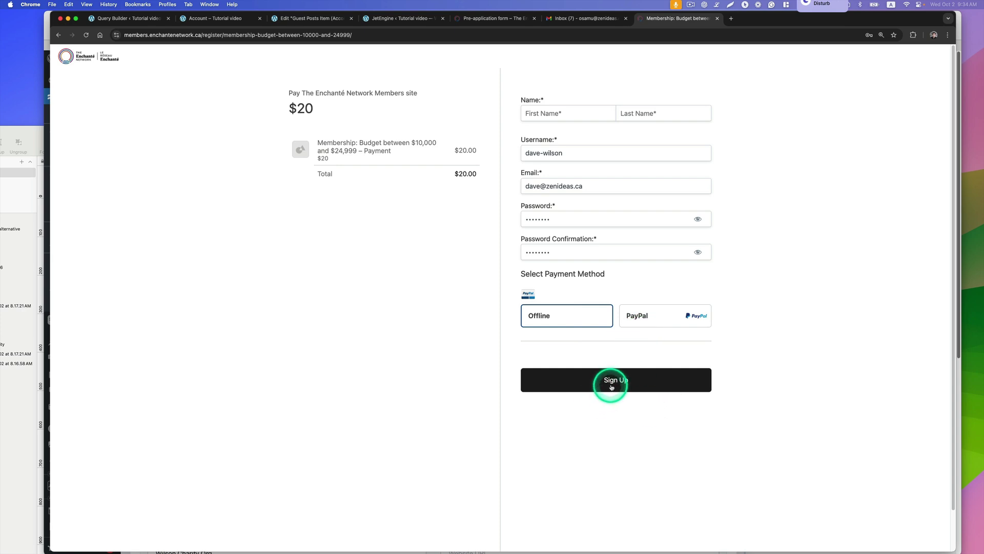
click(742, 200)
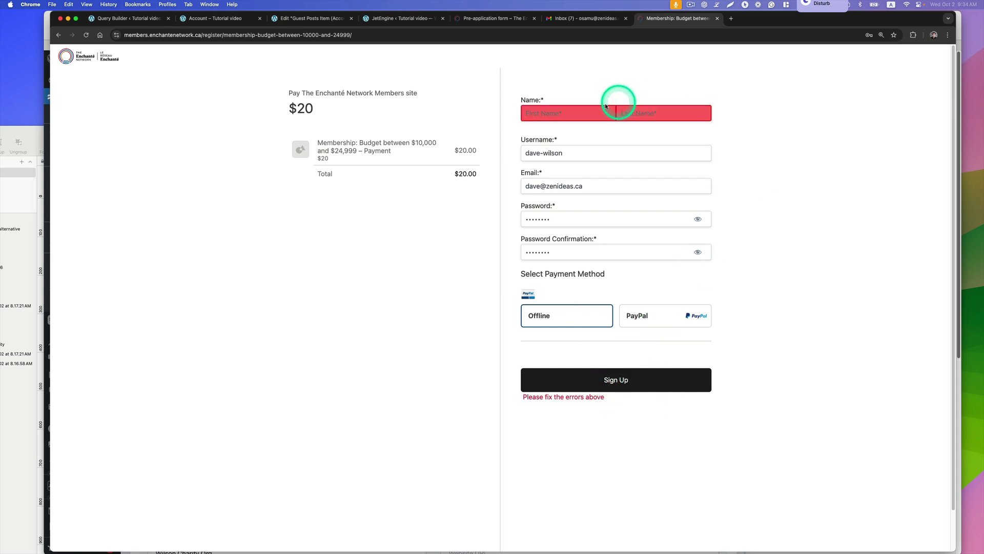
- Fill in the missing first and last name fields to complete the offline-payment signup
click(588, 111)
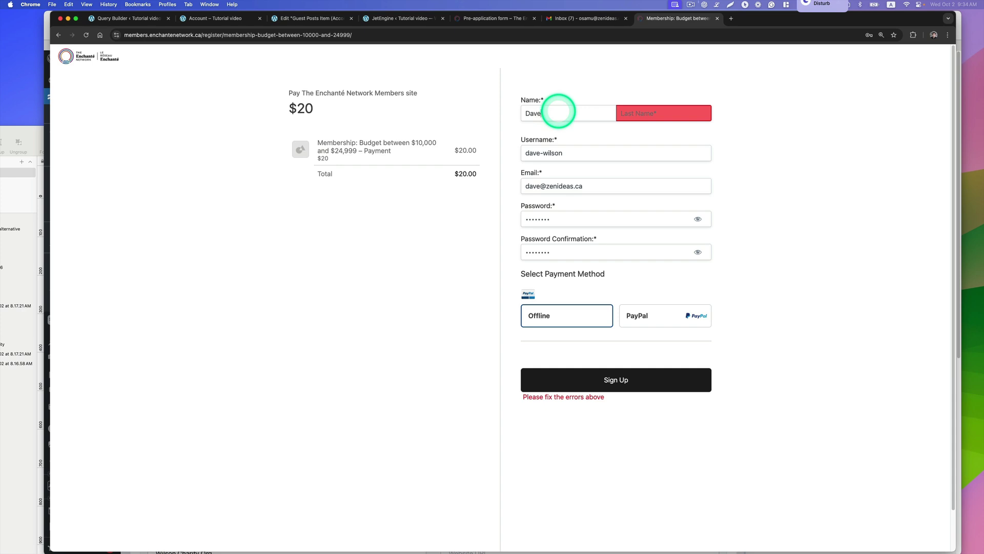
click(644, 112)
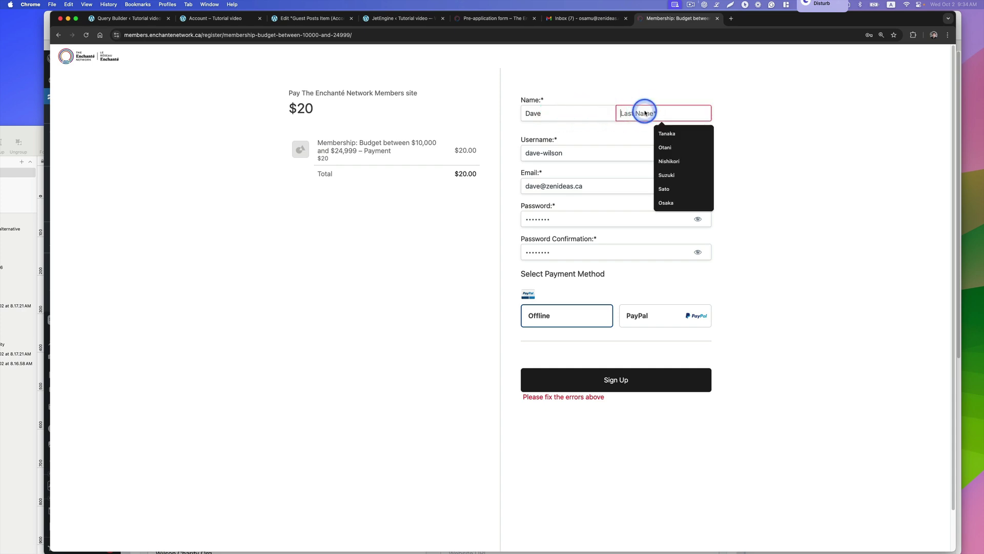
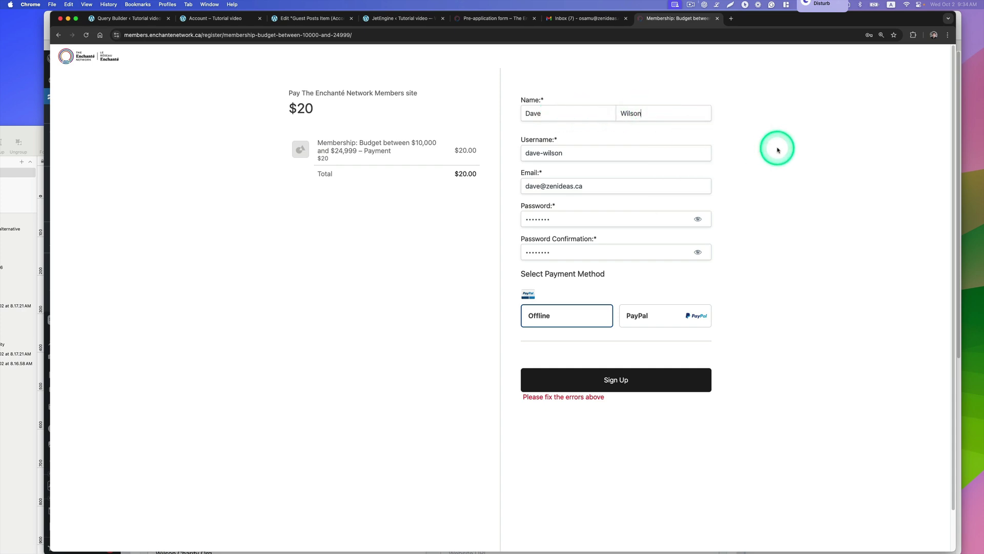
scroll(765, 249, down, 2)
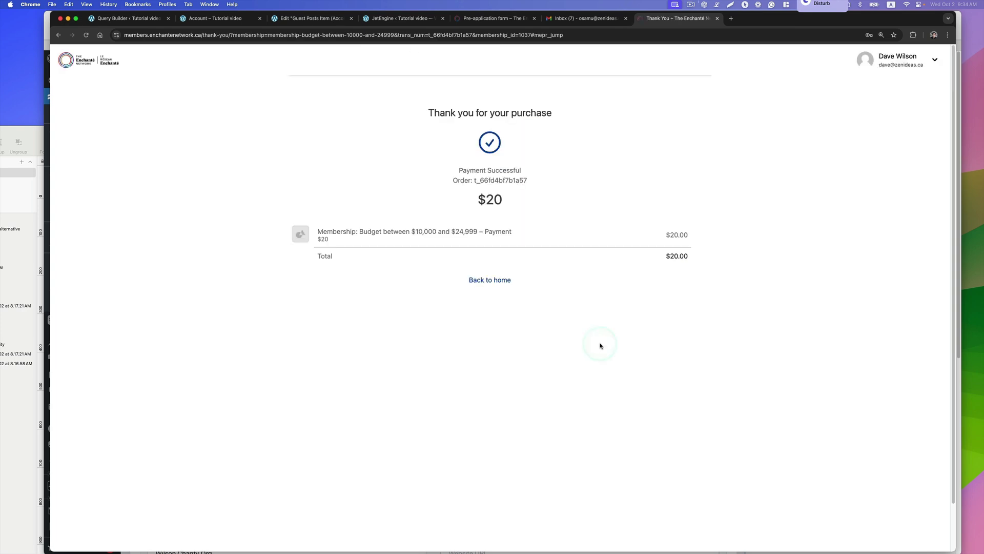
key(ctrl+Up)
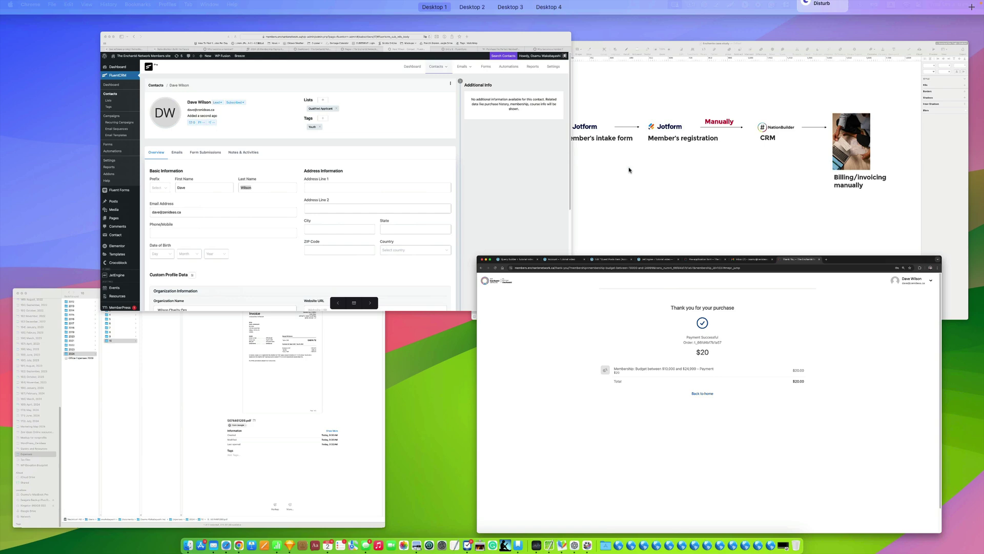
- Check the new member's FluentCRM contact, then view MemberPress Transactions showing pending transaction 13
click(428, 183)
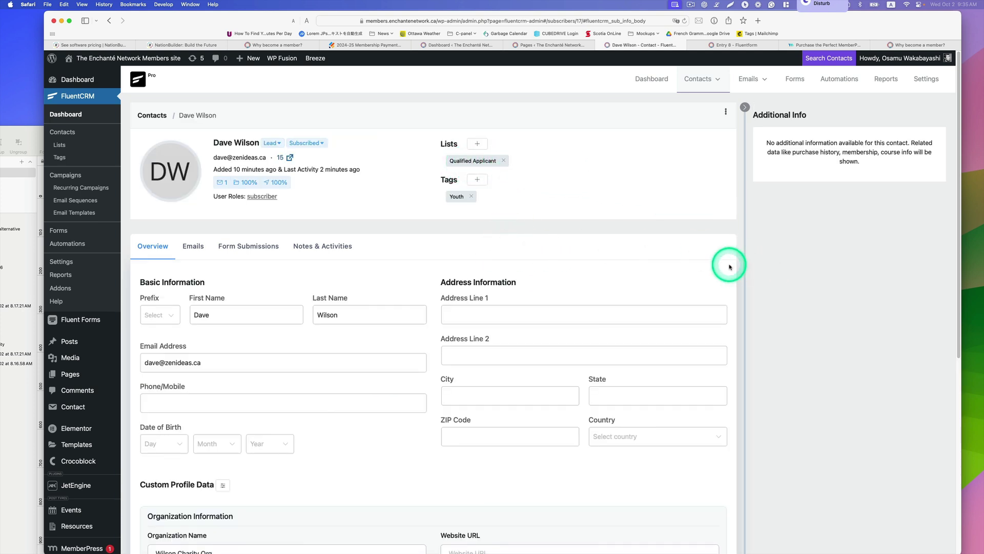
scroll(86, 332, down, 3)
mouse_move(82, 336)
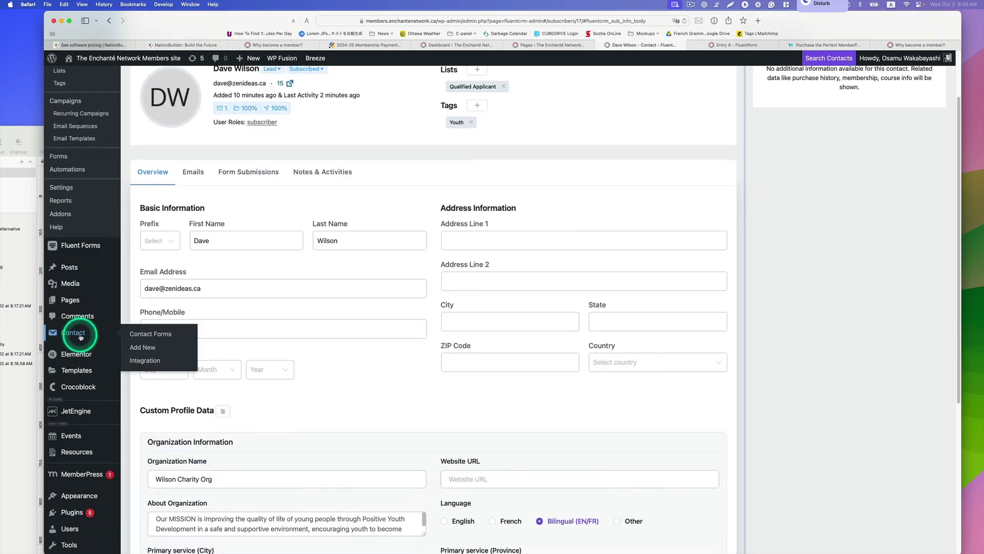
scroll(81, 337, down, 4)
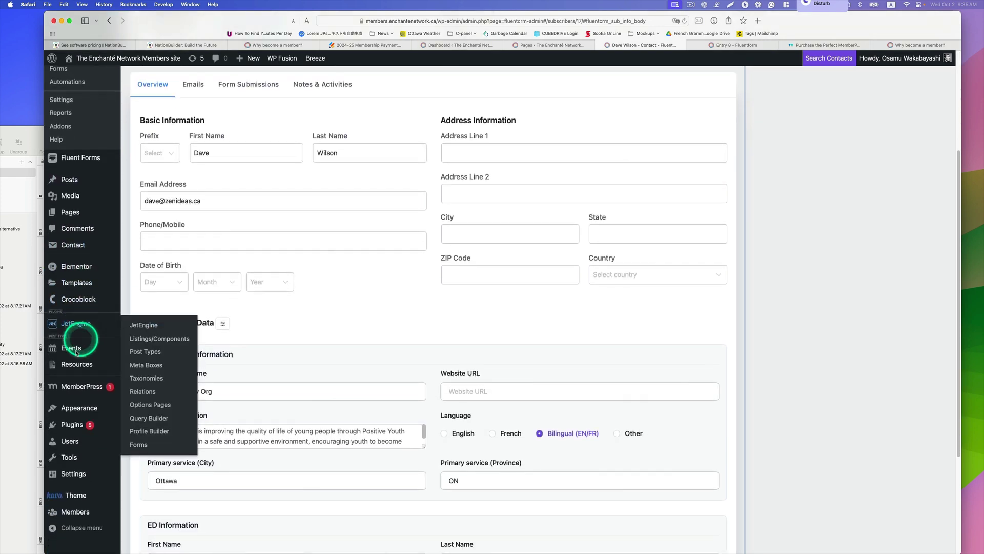
mouse_move(88, 387)
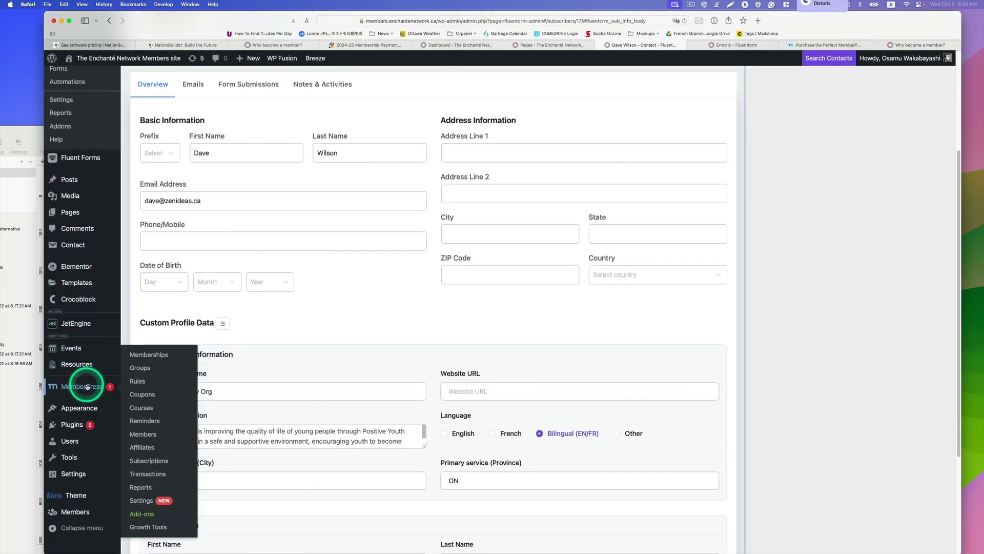
click(155, 474)
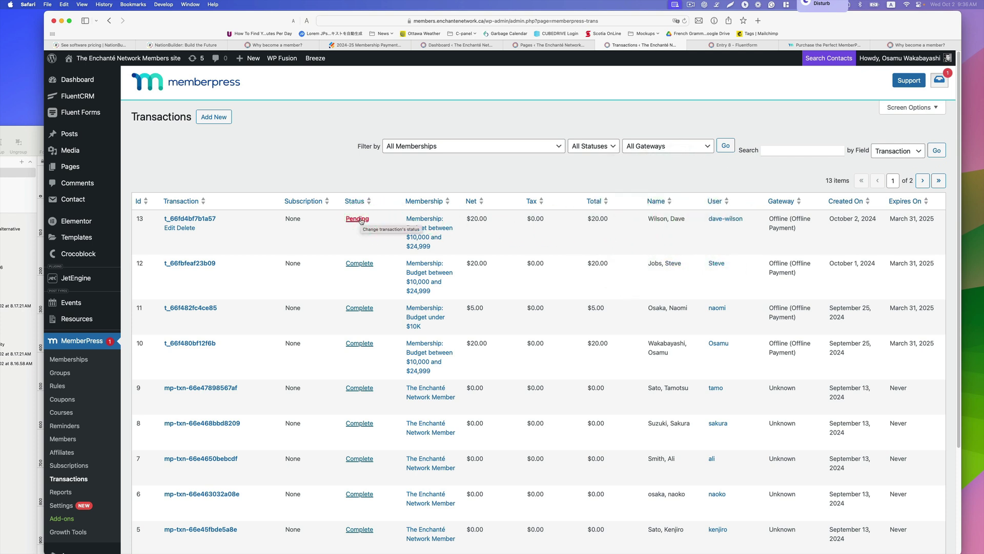
- Change transaction 13's status from Pending to Complete and save it
click(355, 219)
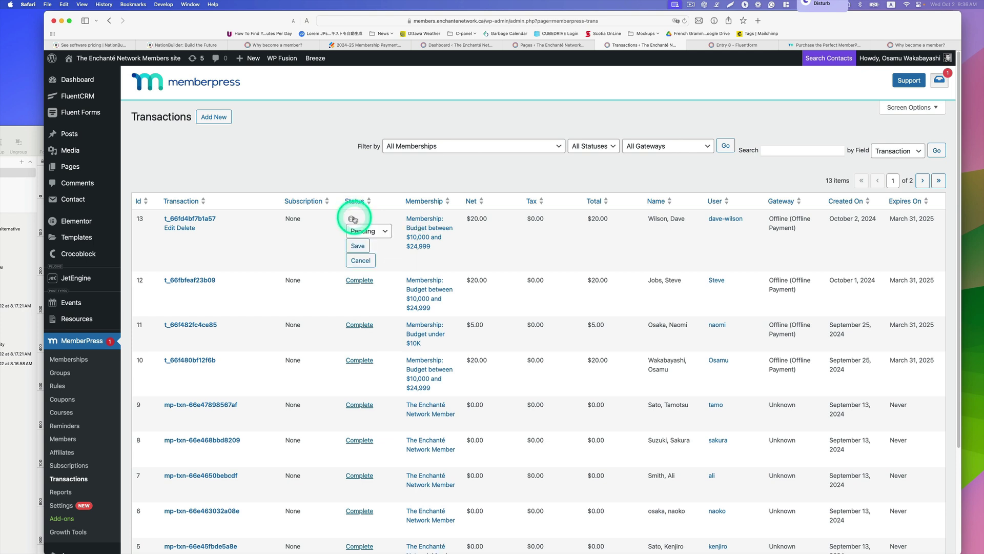
click(365, 227)
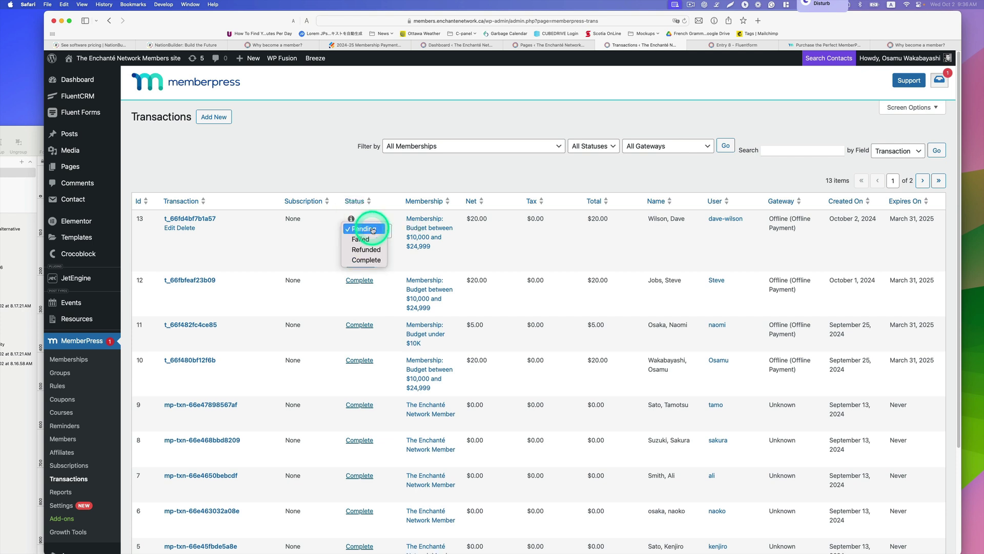
click(366, 260)
click(358, 246)
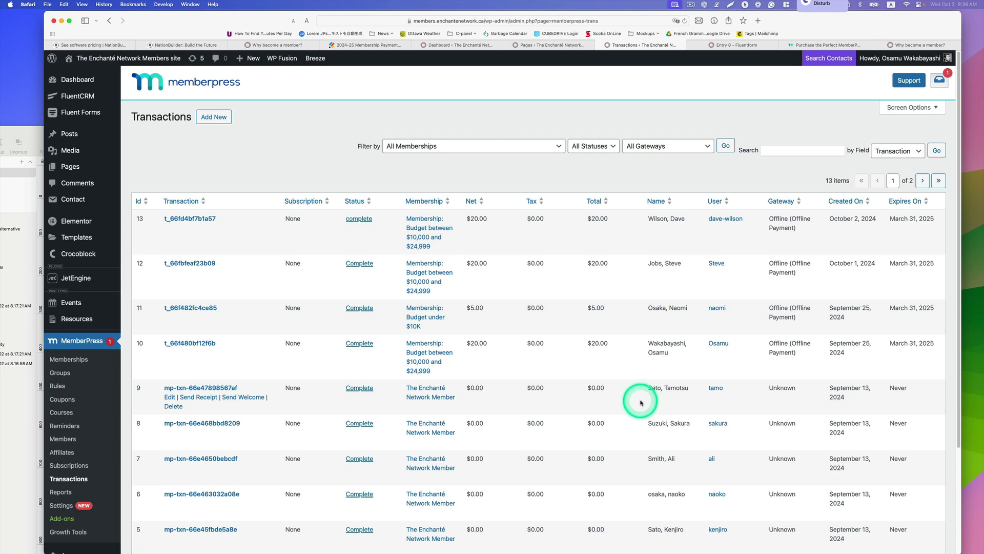
key(ctrl+Up)
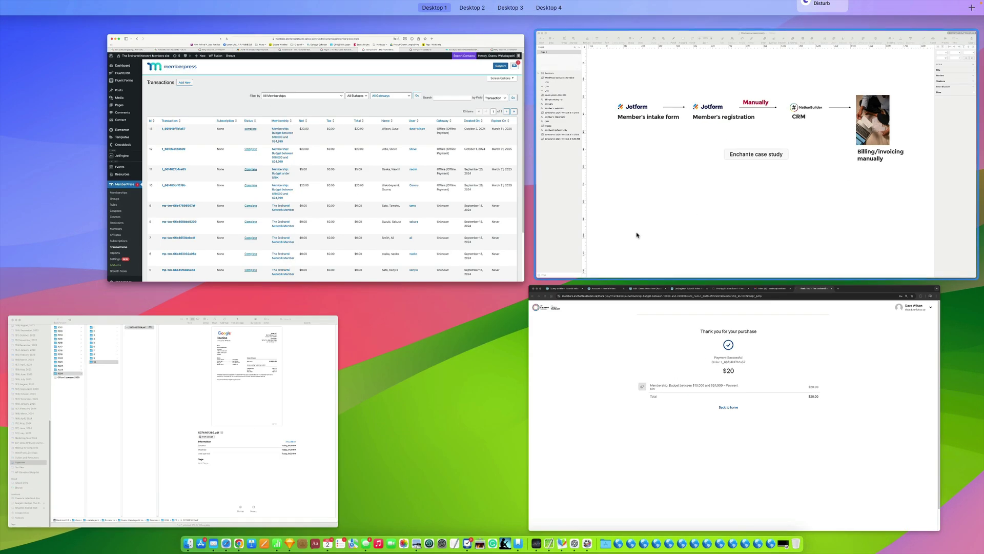
- Open the newest $20.00 Payment Receipt email in Gmail, then return to MemberPress
click(687, 350)
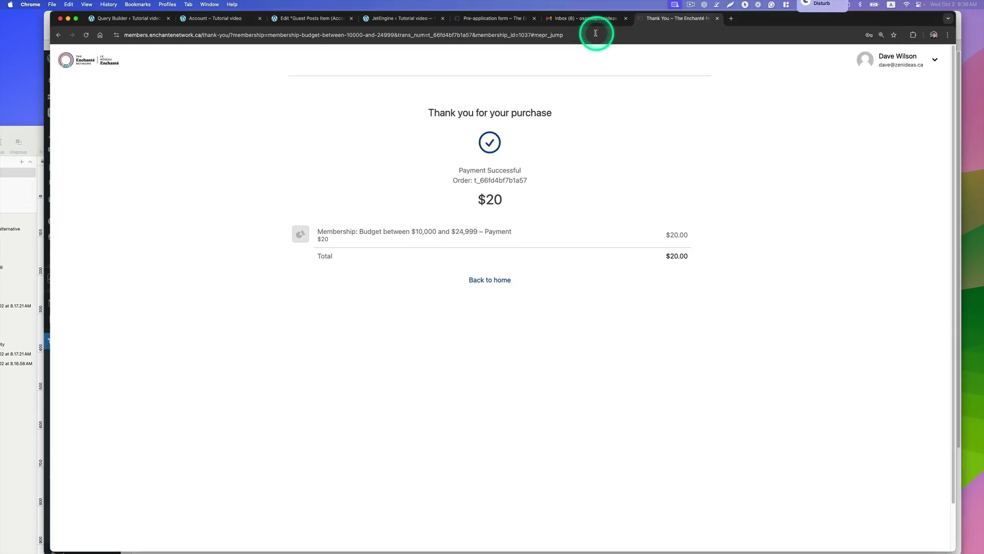
click(584, 23)
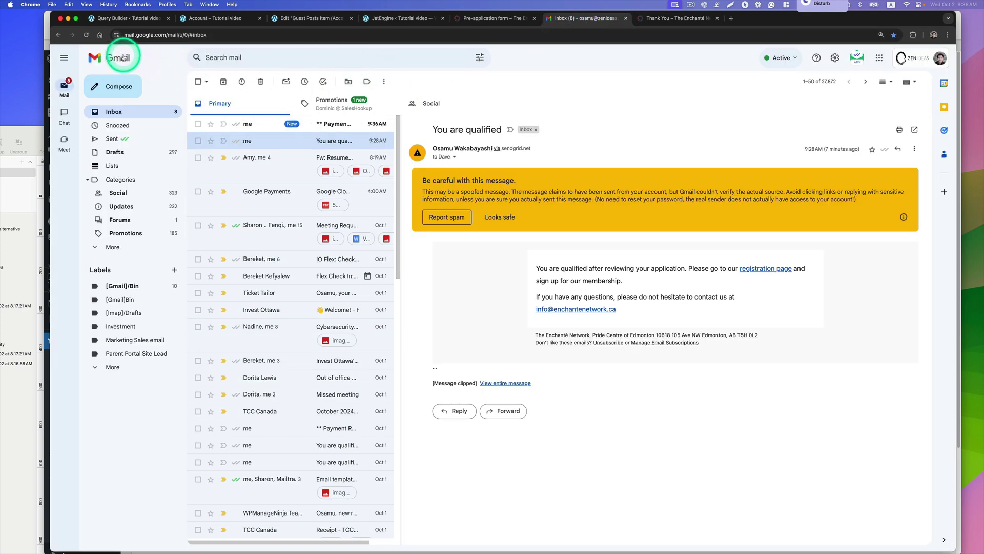
mouse_move(340, 129)
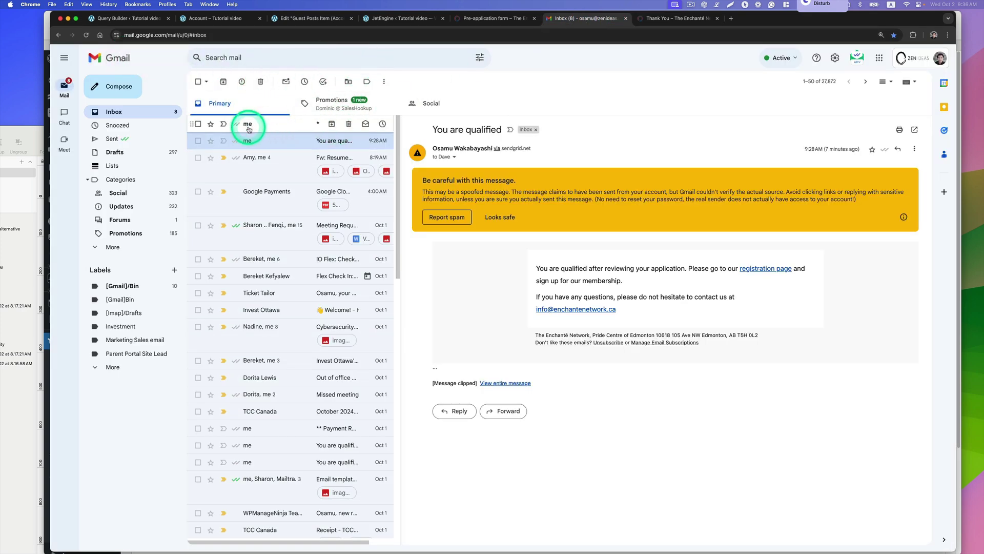
click(249, 126)
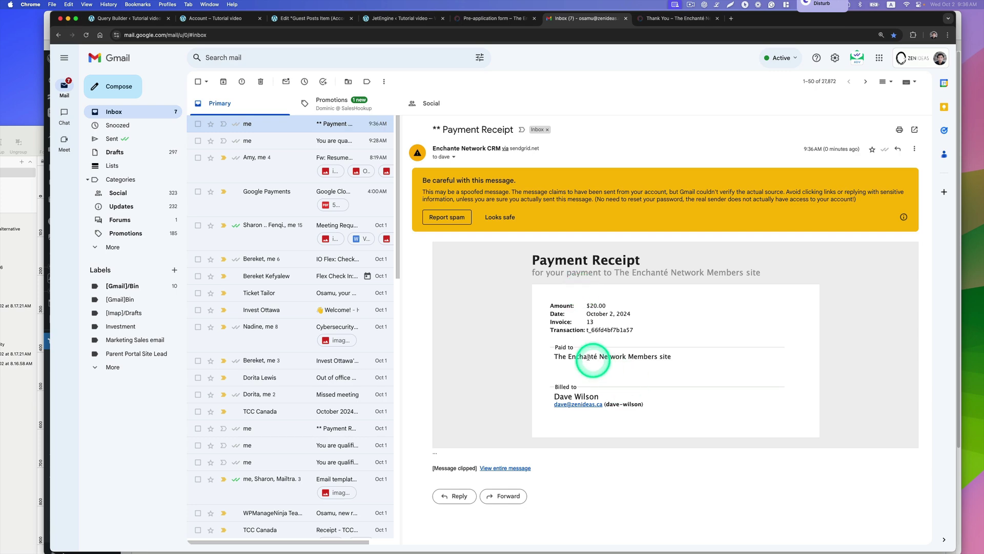
key(ctrl+Up)
click(359, 158)
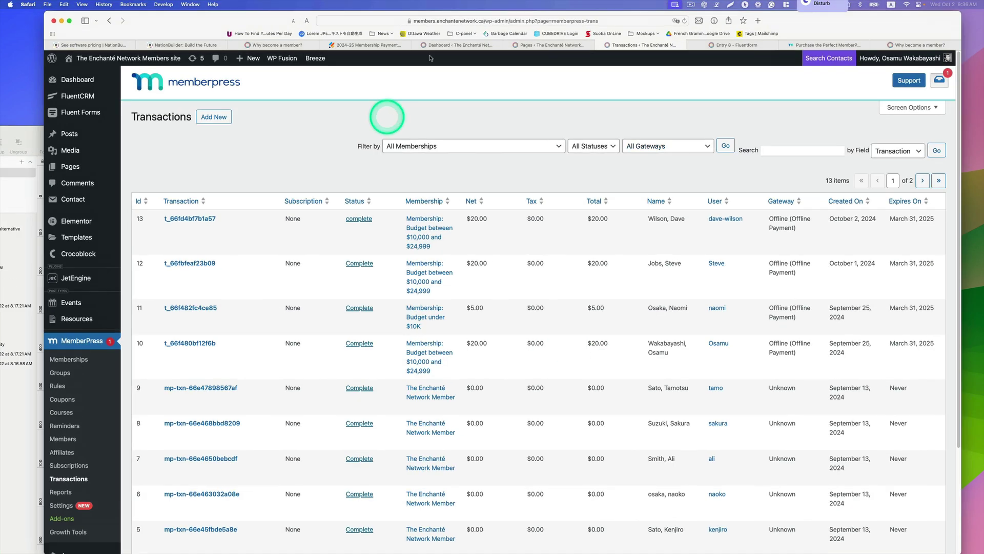
- Open the newest FluentCRM contact and check its Members list date and Youth tag
mouse_move(98, 104)
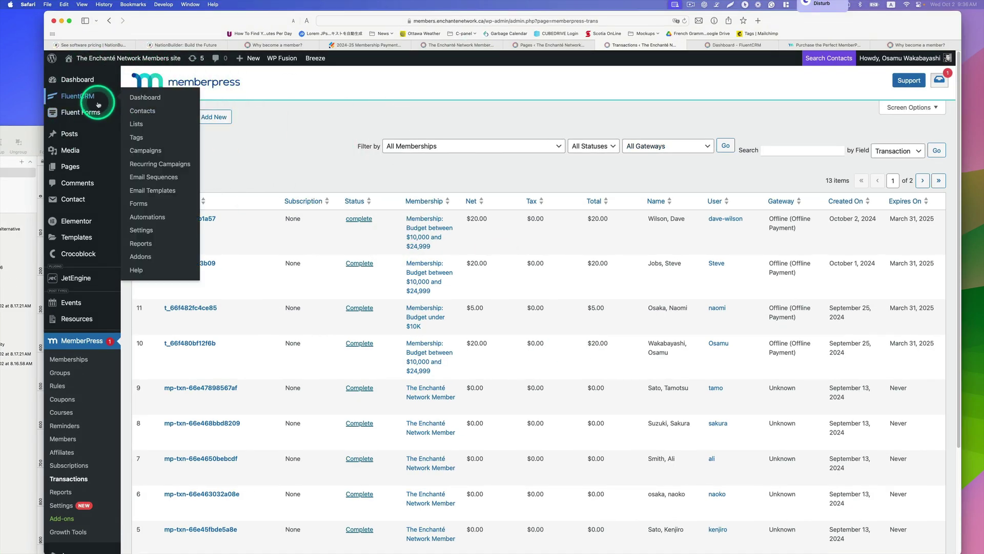
click(138, 111)
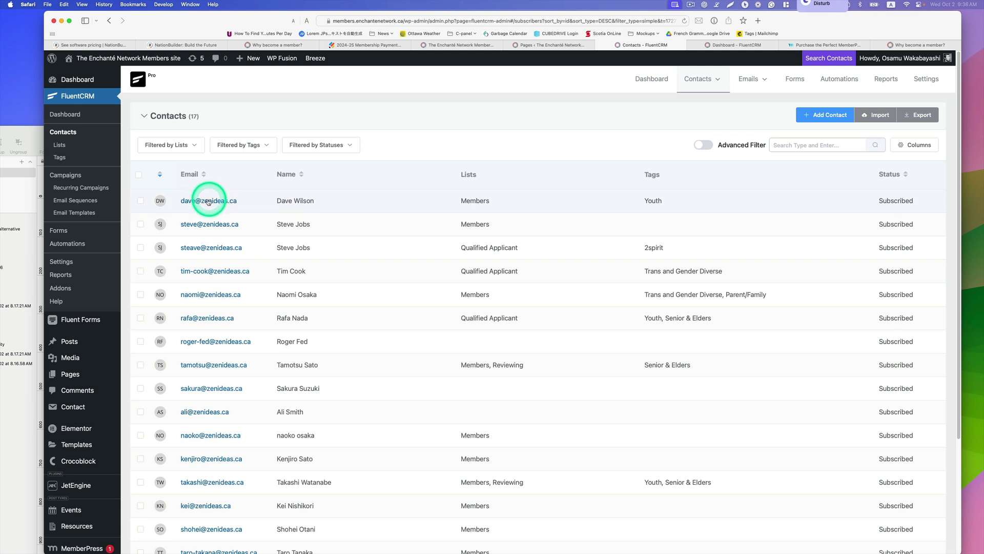
click(215, 205)
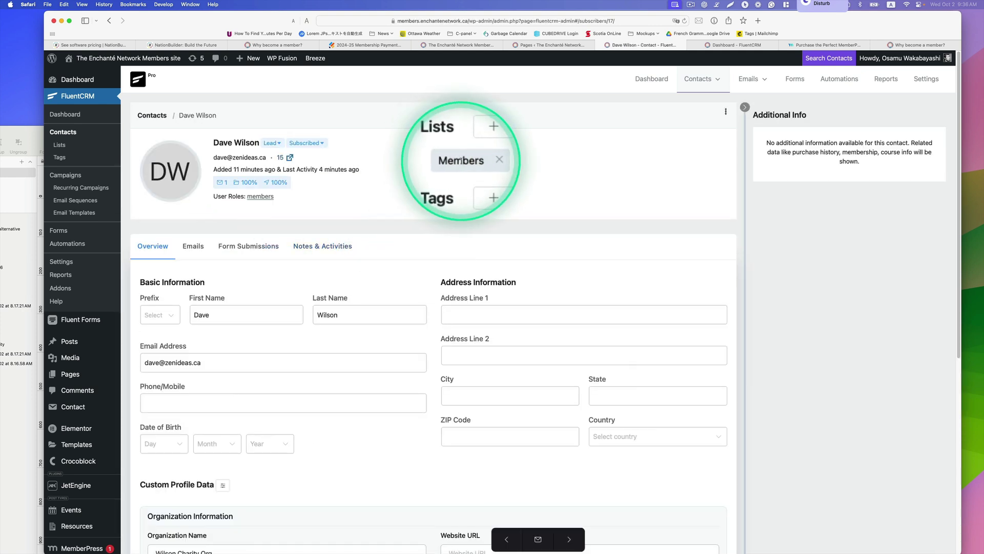
mouse_move(456, 160)
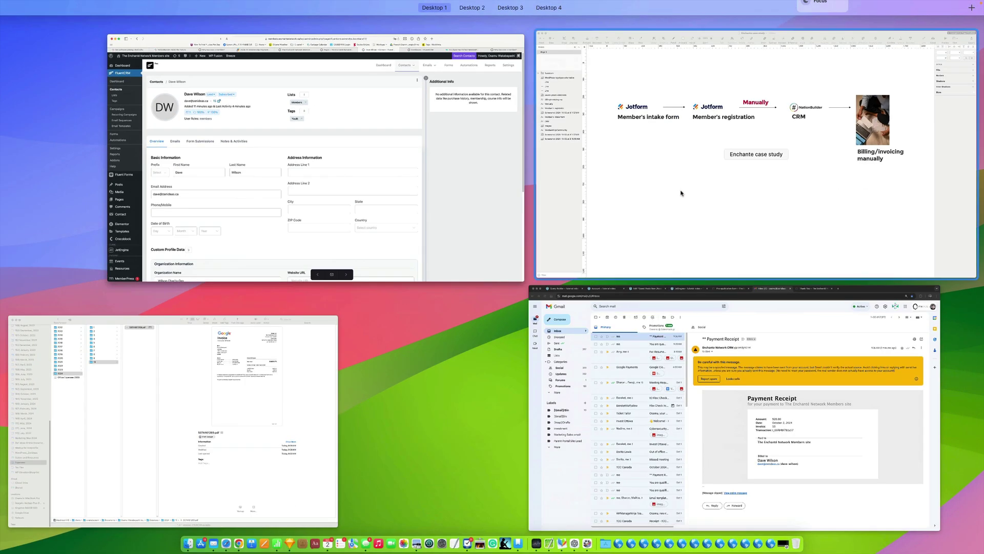
- Inspect the Sketch workflow diagram, then open the Pre Application Form's settings
click(682, 193)
drag(549, 132, 625, 81)
click(495, 240)
click(324, 249)
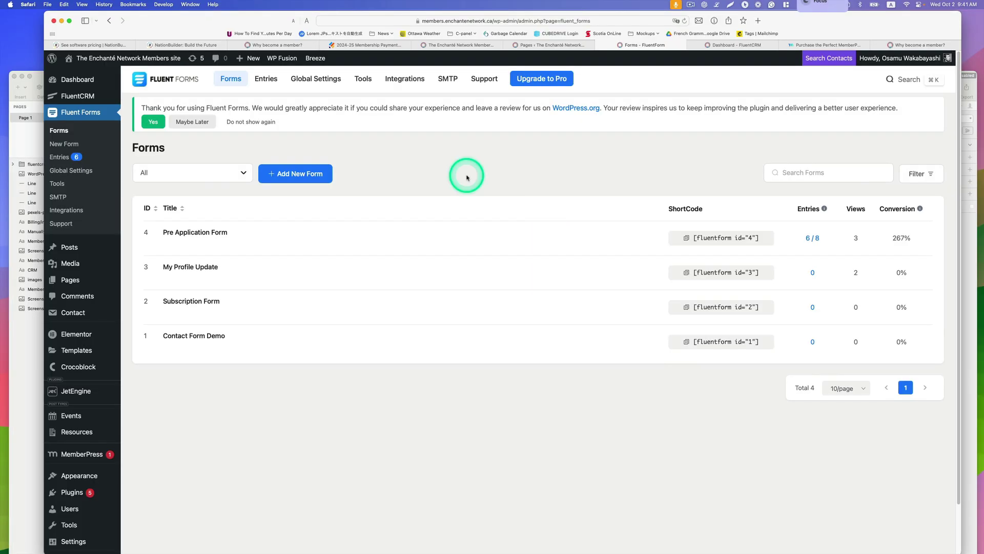
mouse_move(253, 241)
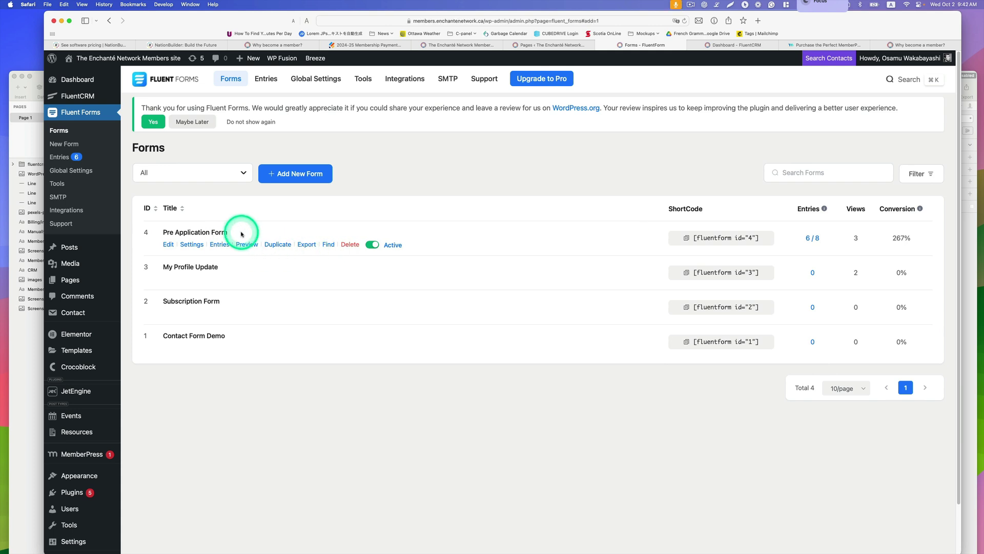
click(190, 245)
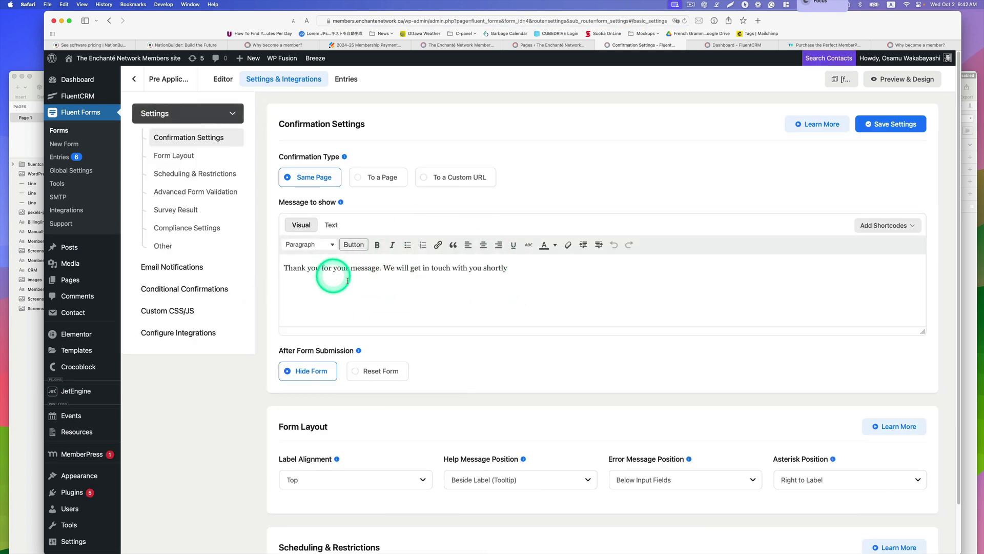
- Open the form's FluentCRM Integration Feed and review field mappings like Primary service (City)
click(178, 334)
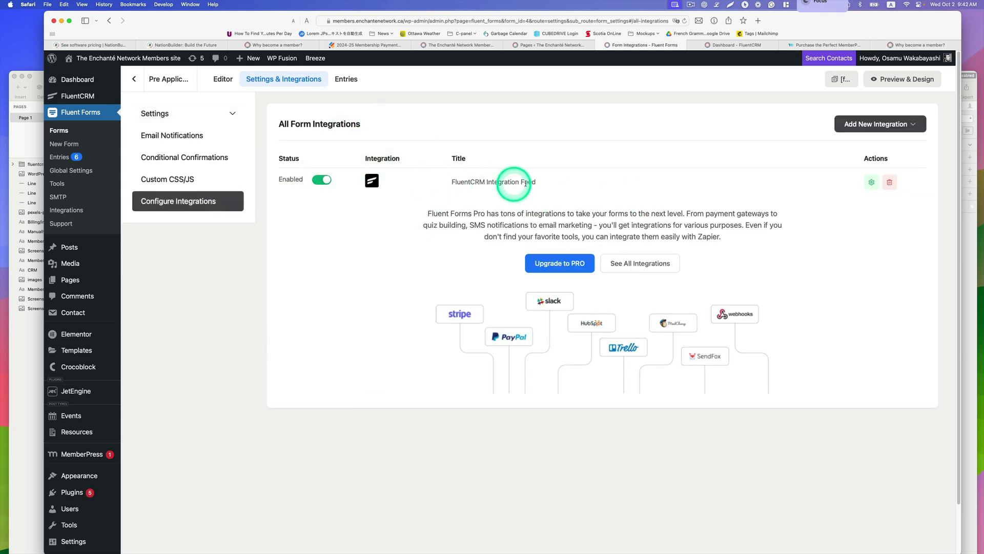
click(871, 182)
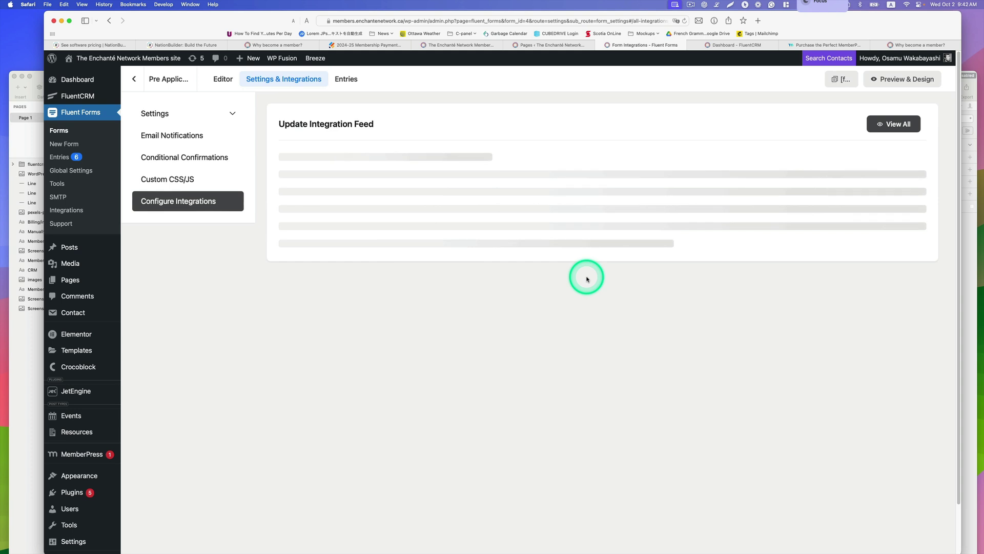
scroll(587, 321, down, 3)
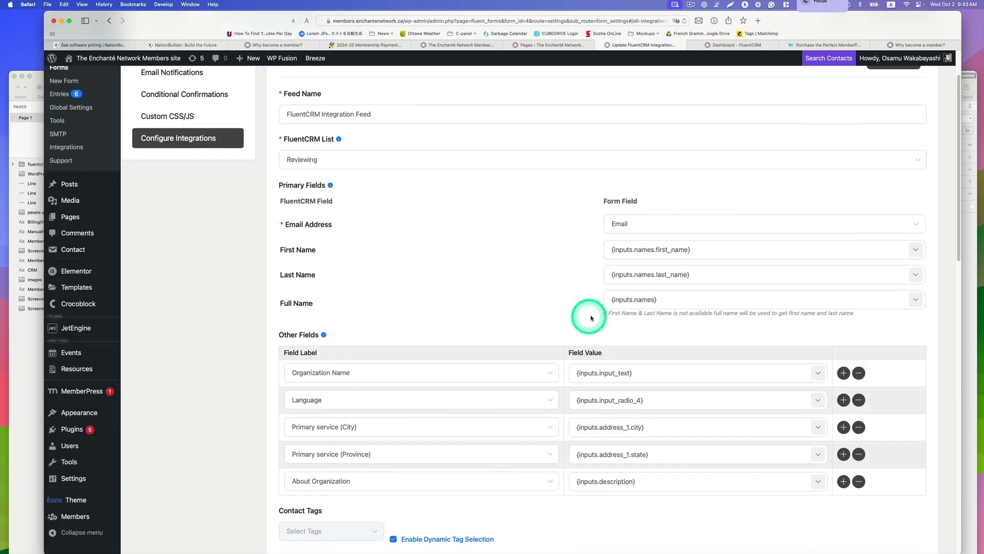
scroll(589, 319, up, 1)
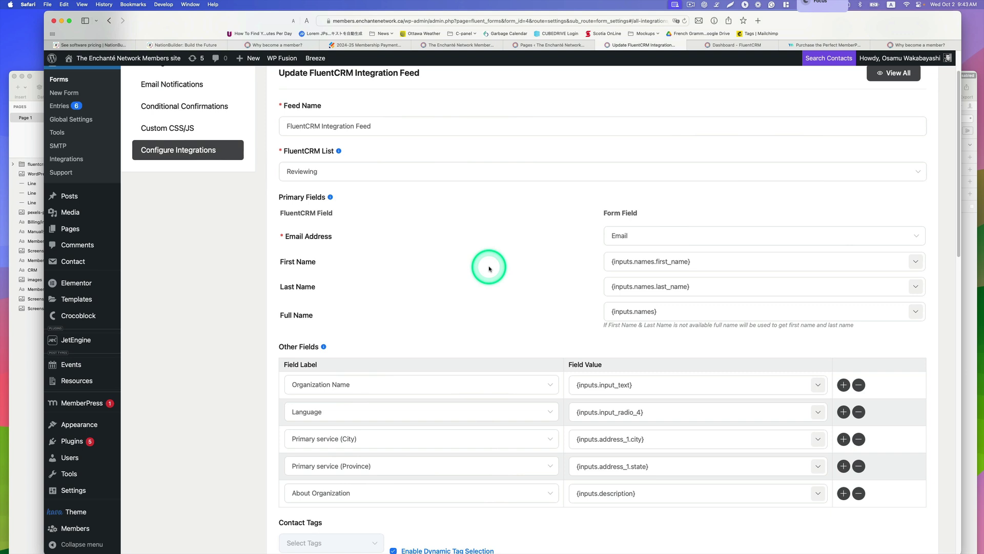
scroll(533, 261, down, 1)
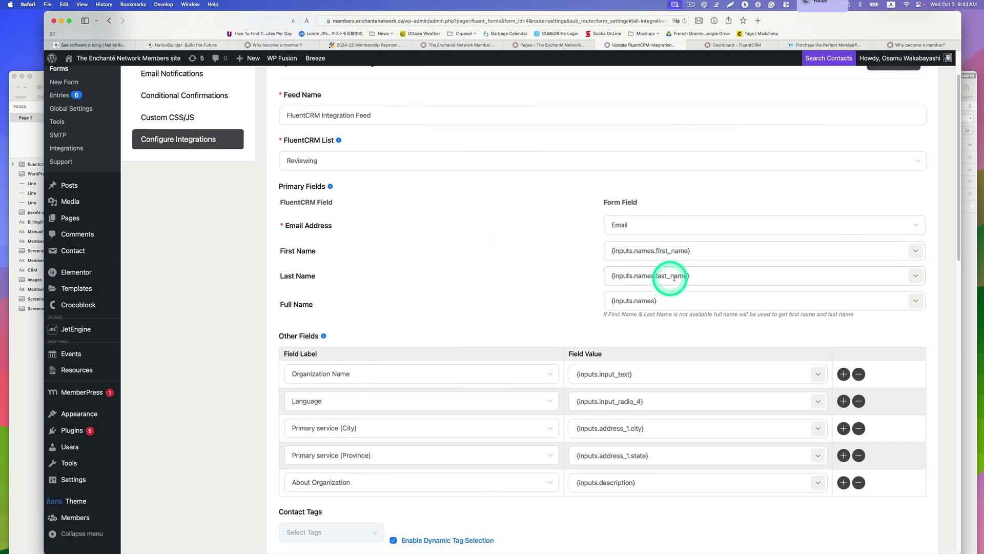
scroll(626, 301, down, 4)
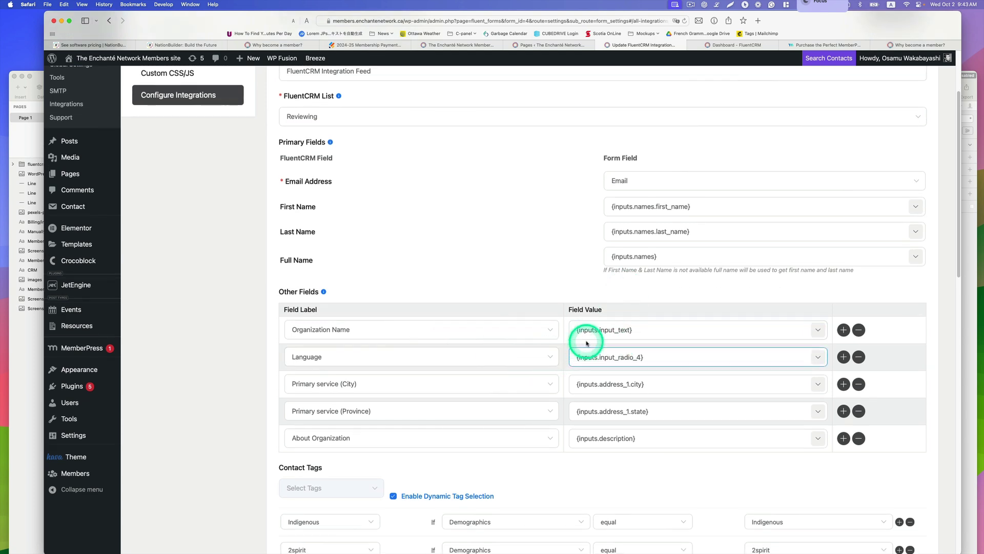
click(662, 385)
- Review the remaining field mappings, Contact Tags and the Reviewing list the feed uses
scroll(671, 388, down, 5)
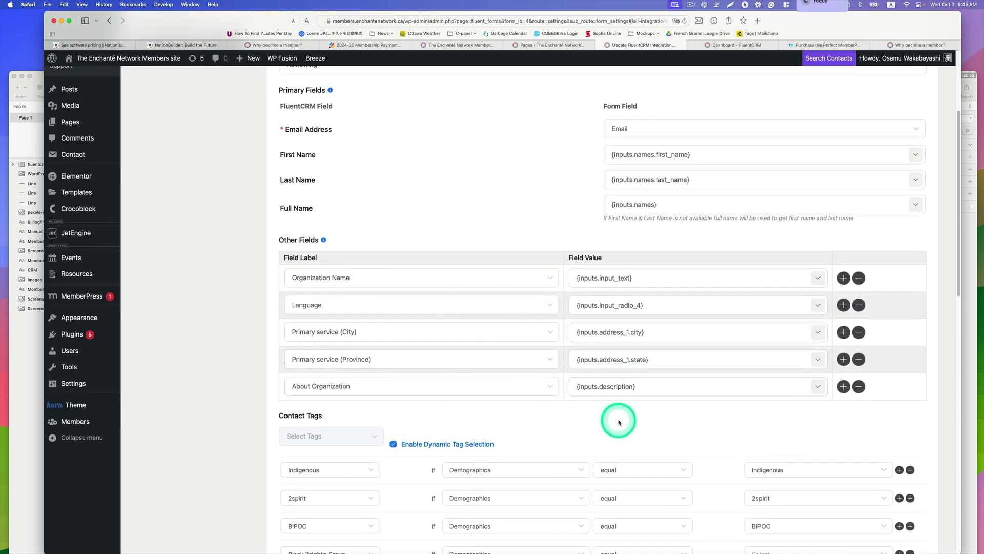
scroll(618, 420, down, 3)
scroll(622, 421, down, 3)
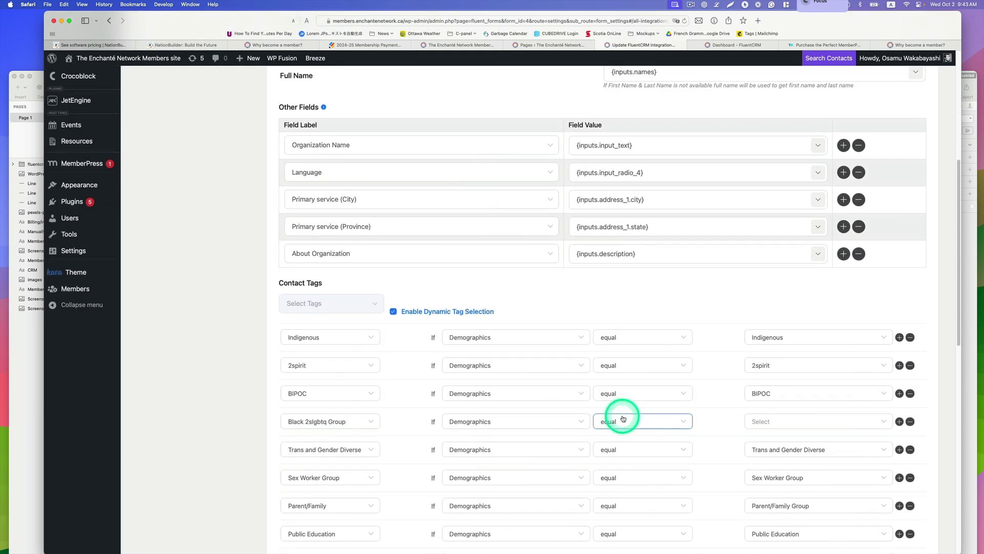
scroll(624, 418, down, 1)
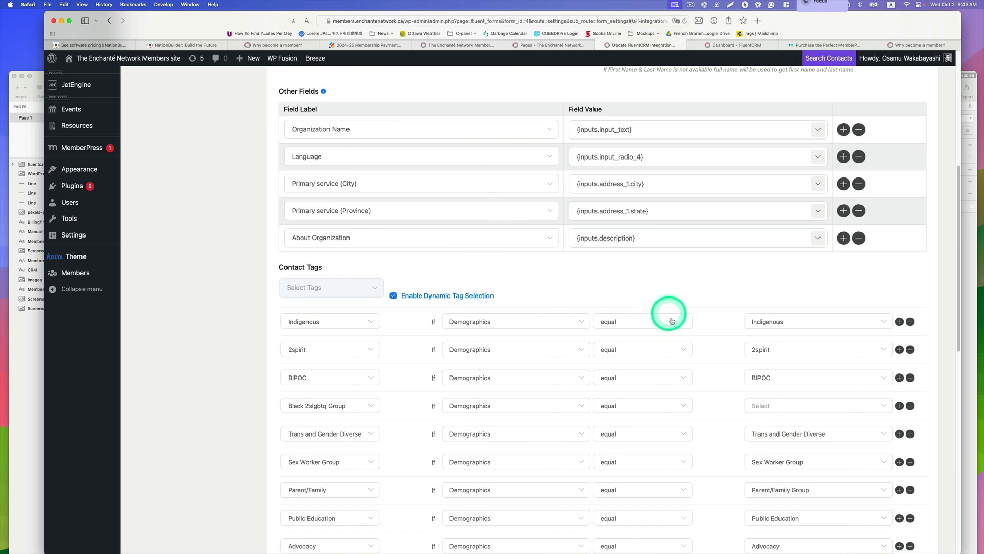
scroll(670, 316, down, 5)
scroll(675, 326, down, 3)
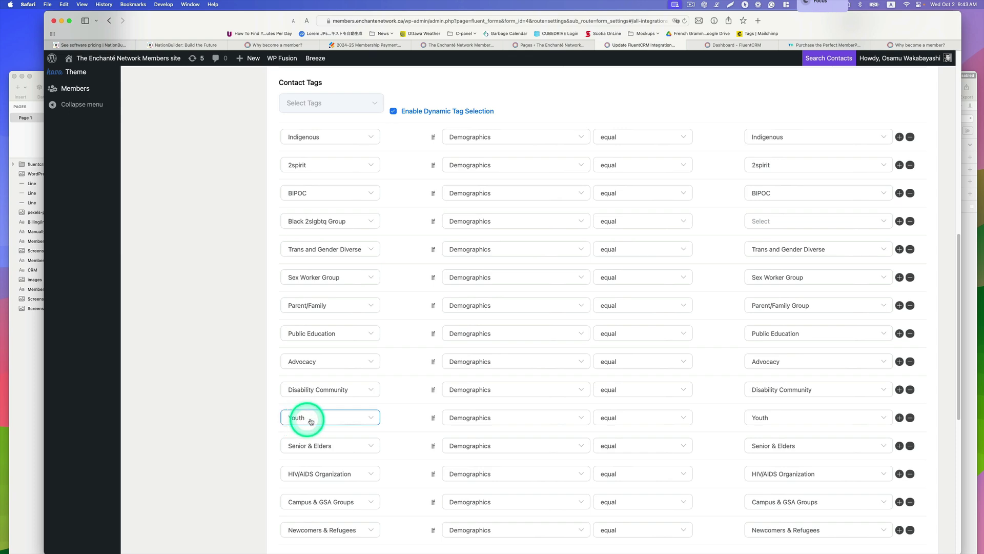
scroll(820, 419, down, 3)
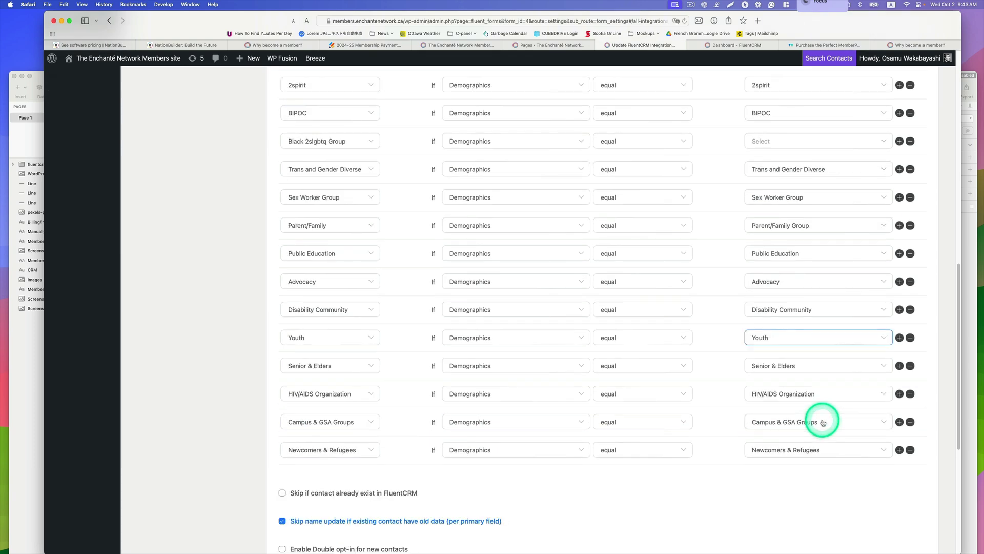
scroll(822, 422, down, 3)
scroll(822, 420, up, 5)
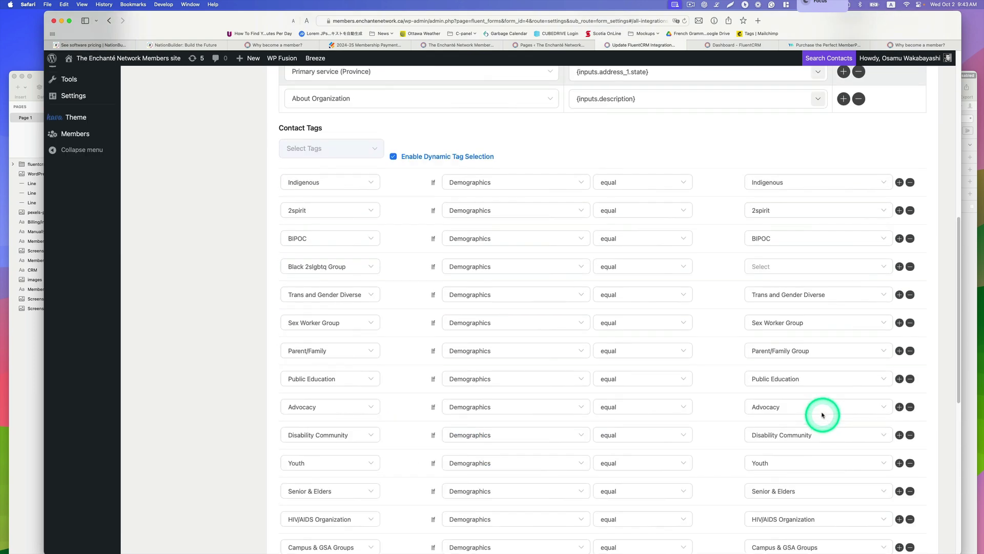
scroll(820, 410, up, 6)
scroll(793, 410, down, 15)
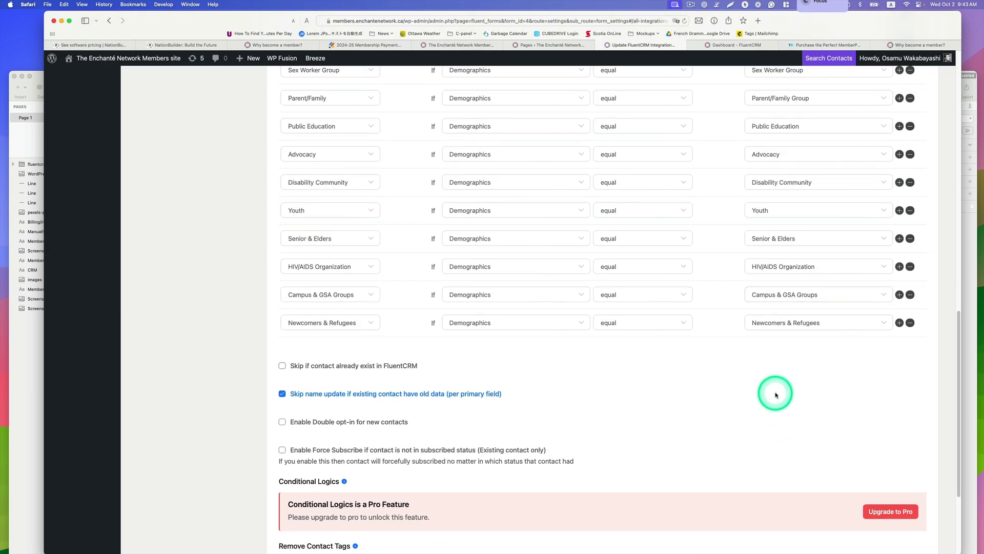
scroll(776, 394, down, 5)
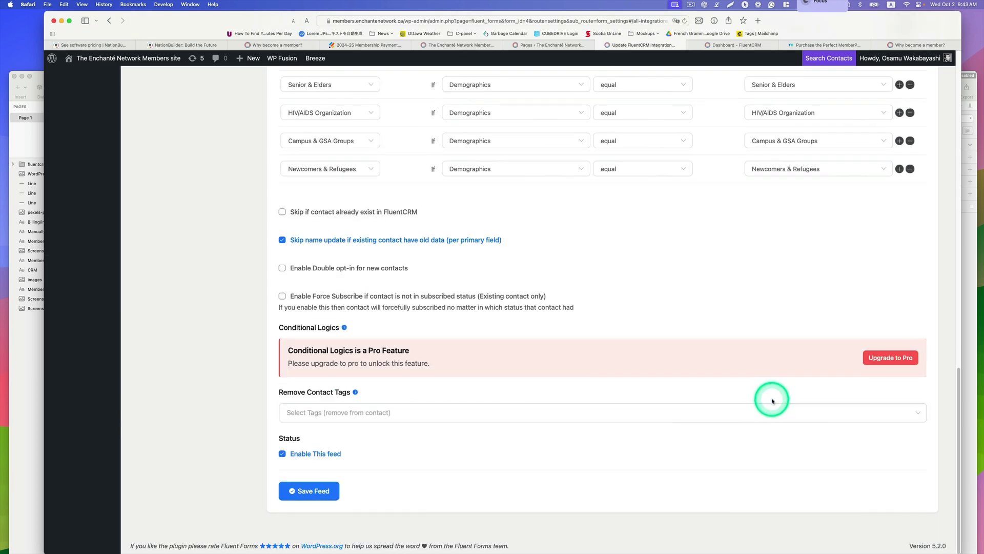
scroll(772, 399, up, 20)
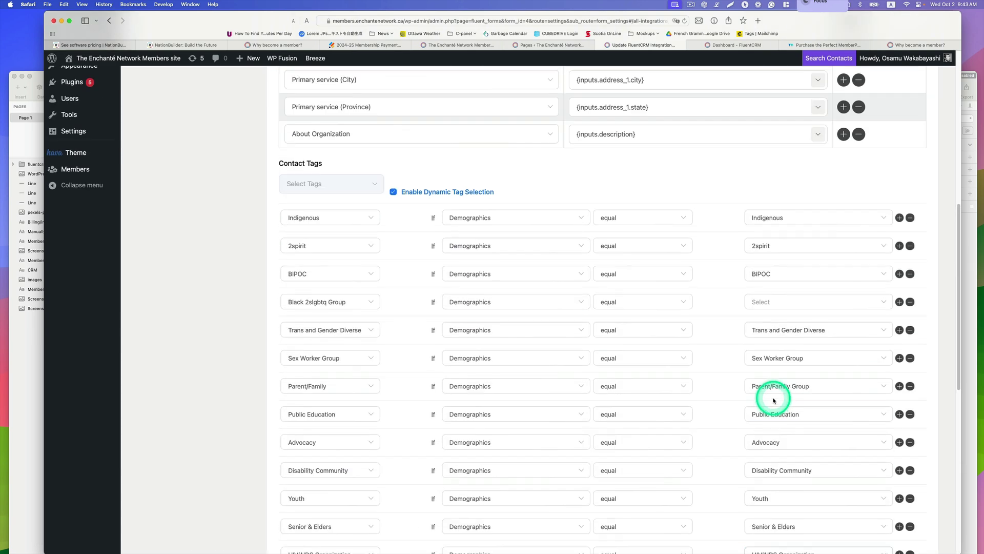
scroll(772, 398, up, 3)
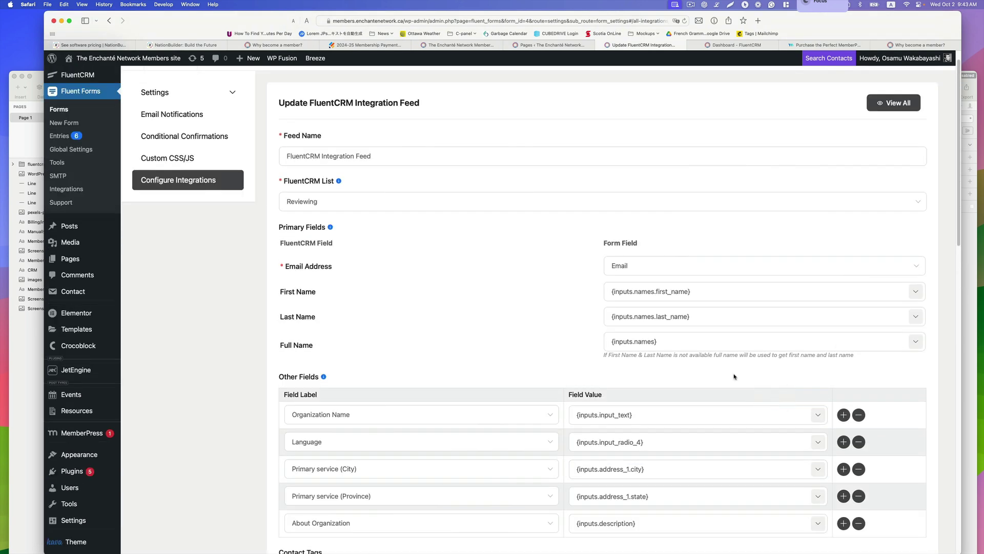
click(685, 360)
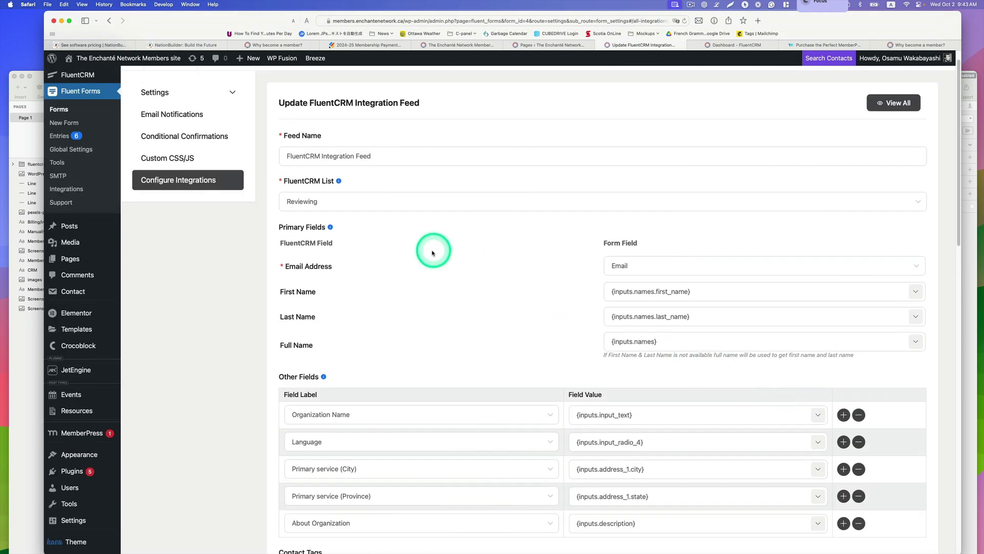
click(308, 202)
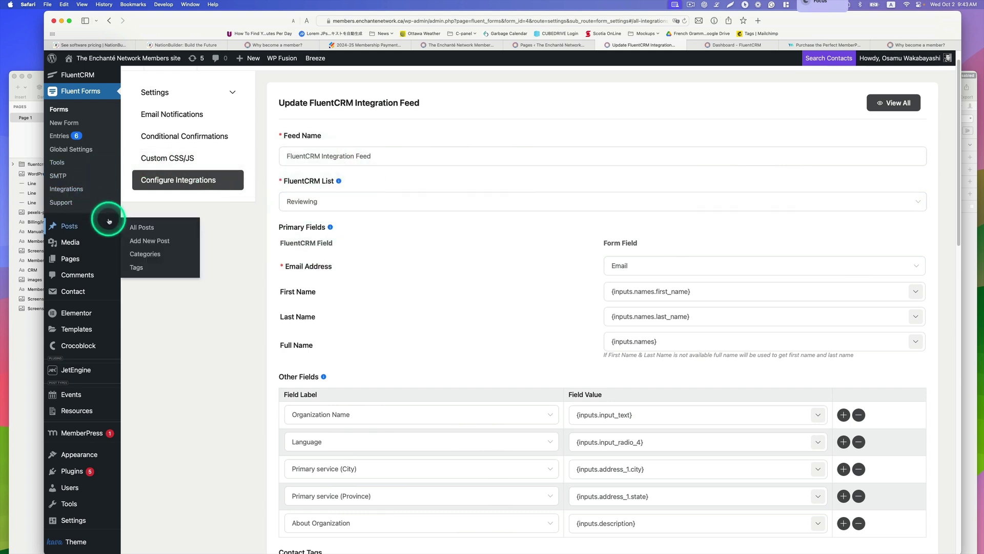
- Open the Qualified applicant funnel and review its List Applied trigger settings
mouse_move(77, 75)
click(147, 196)
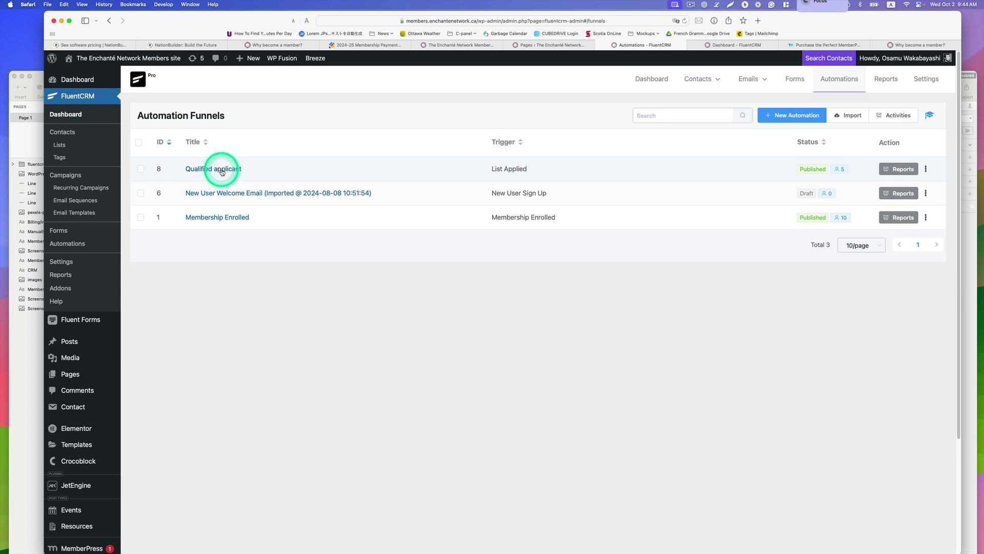
click(222, 169)
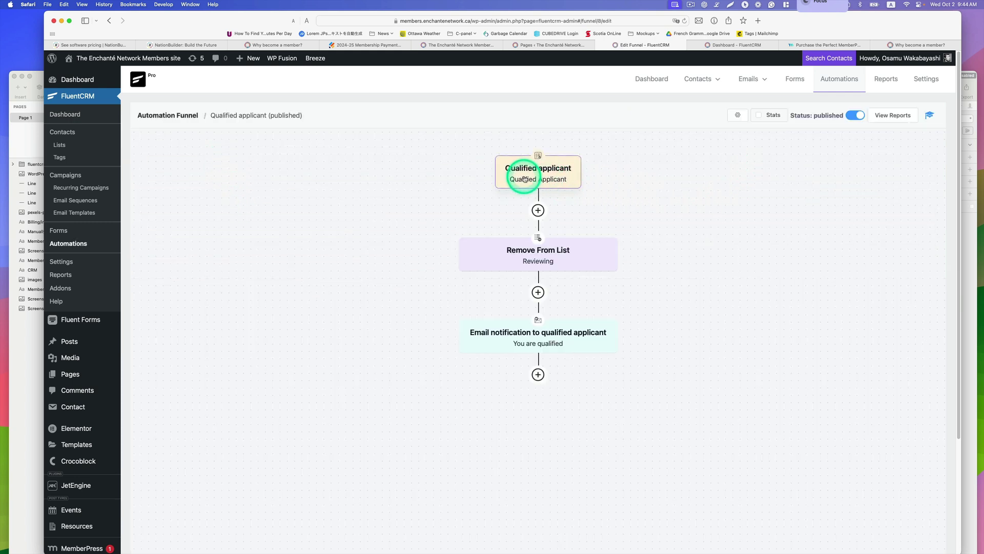
click(546, 179)
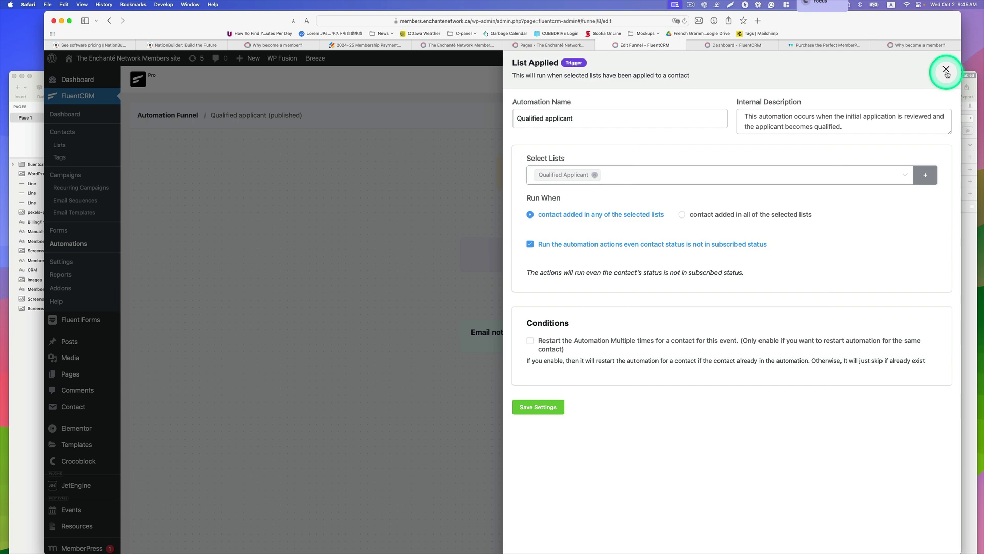
click(947, 69)
- Check the Remove From List (Reviewing) step, then view the email notification step
click(587, 255)
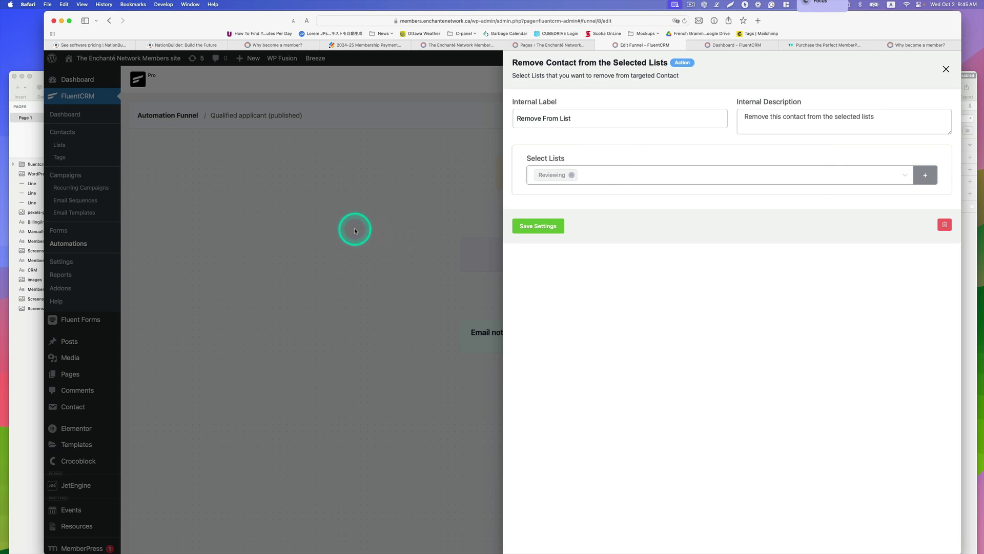
click(945, 69)
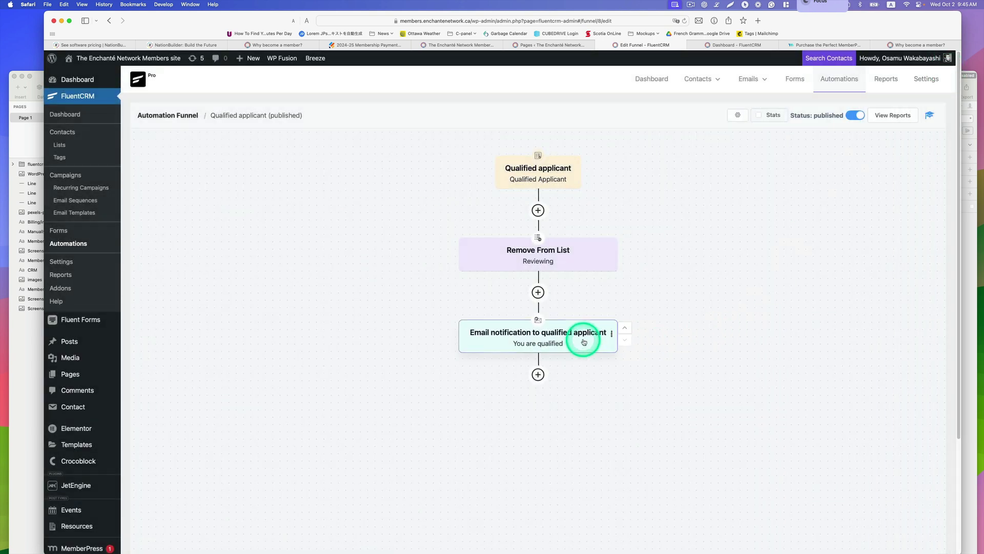
click(583, 342)
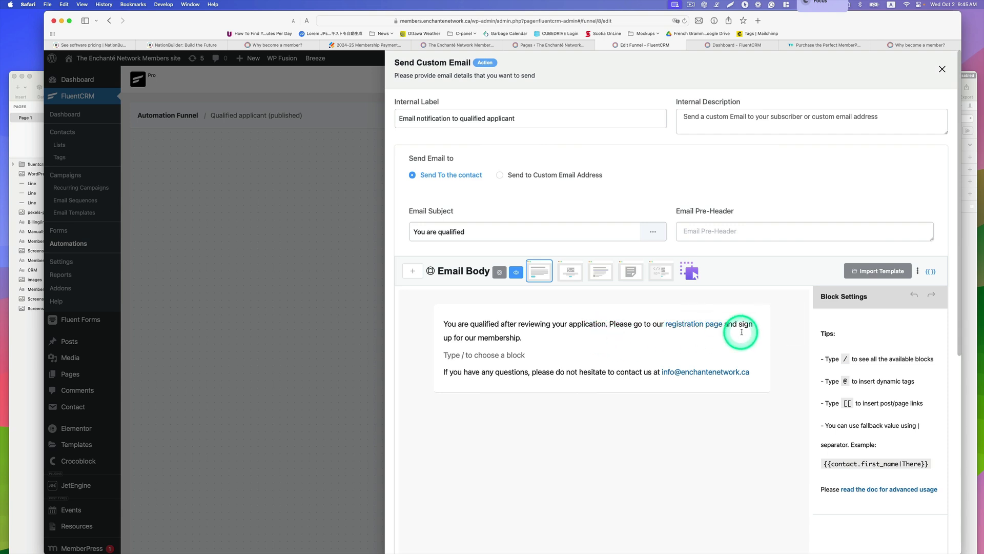
- Inspect the email's registration page link, close the Send Custom Email panel, and return to Automations
click(683, 324)
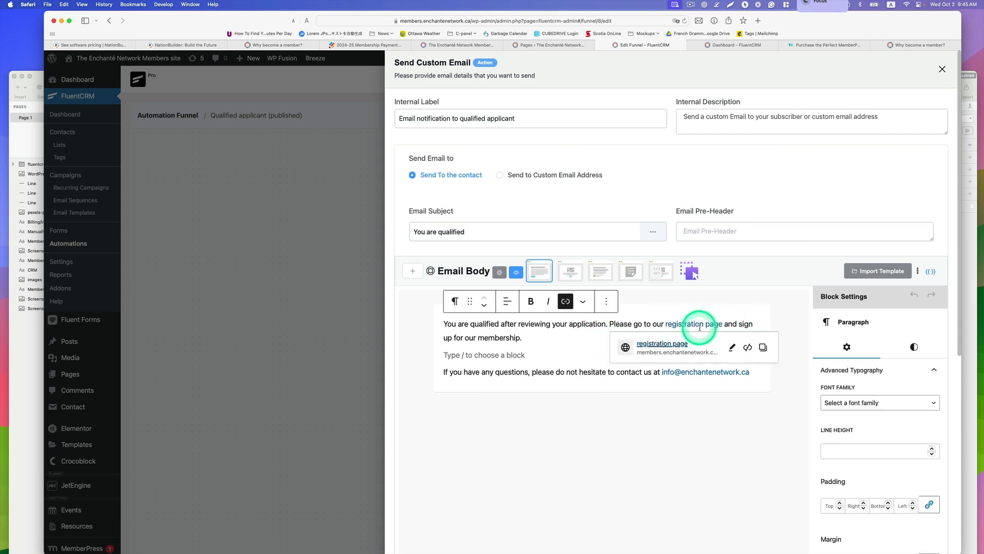
click(717, 433)
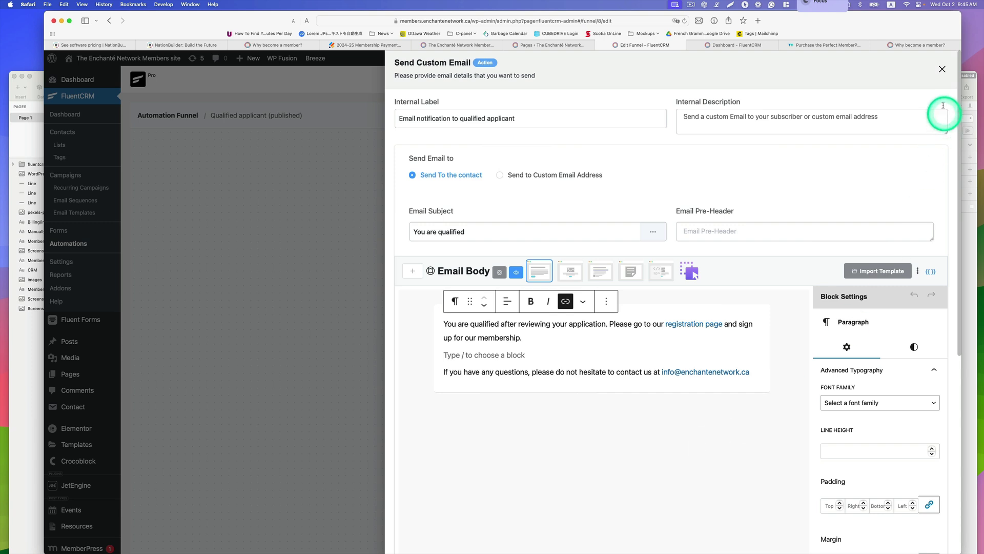
click(942, 66)
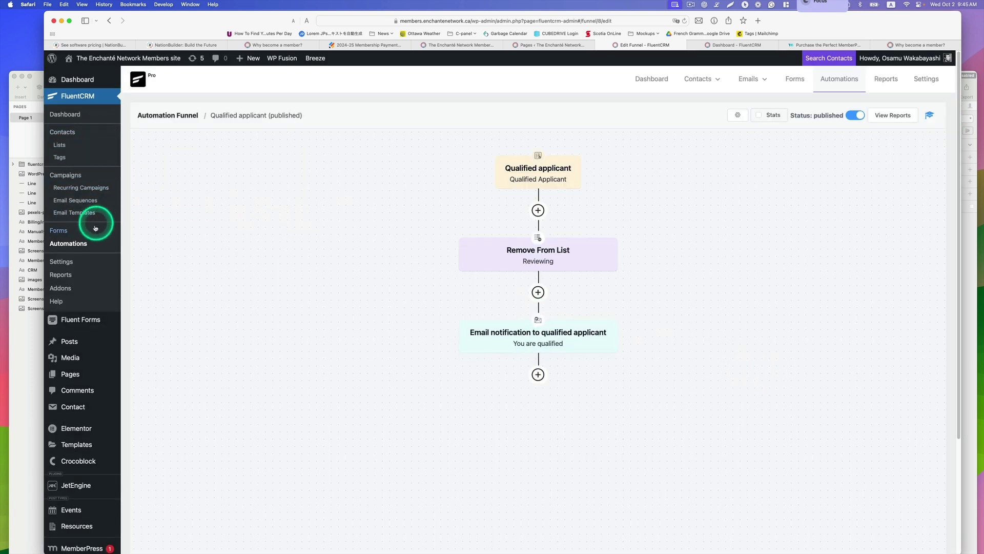
click(77, 245)
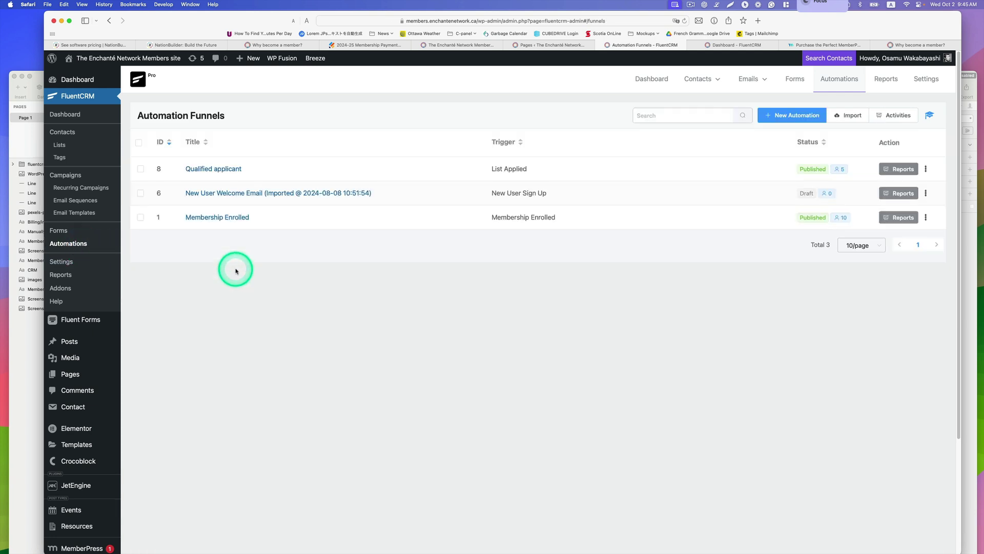
- Open the Membership Enrolled funnel and inspect its trigger settings
click(226, 218)
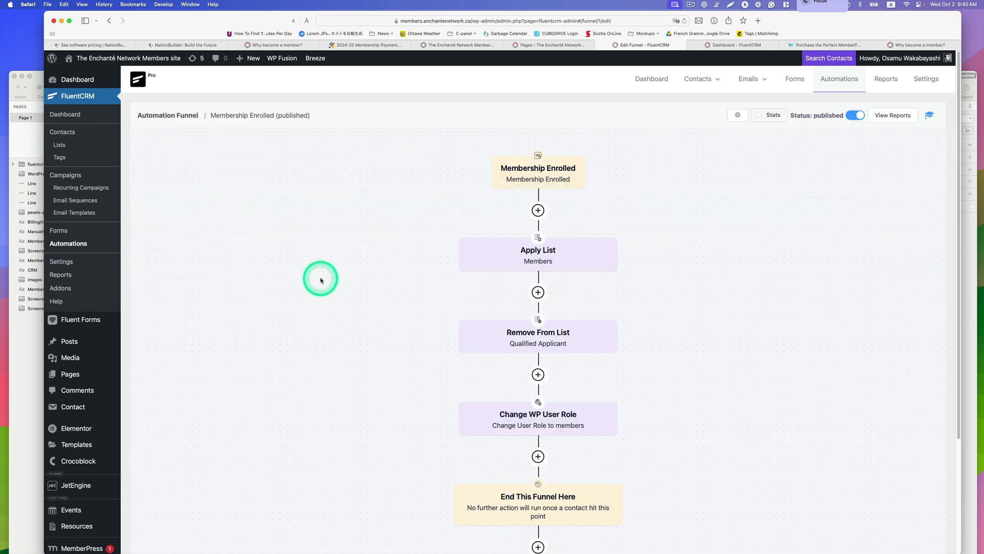
click(538, 172)
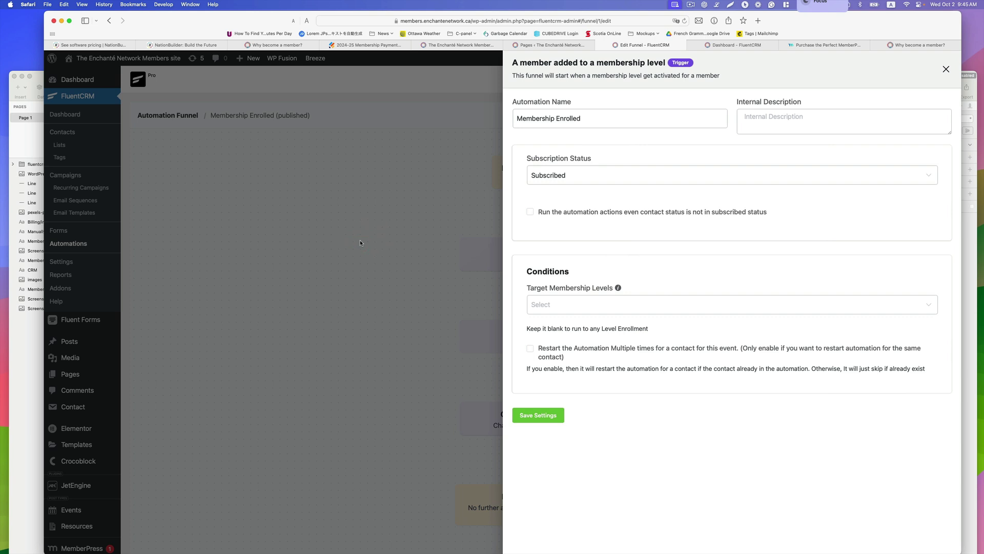
click(946, 69)
- Inspect the Apply List 'Members' step and the Remove From List 'Qualified Applicant' step
click(571, 266)
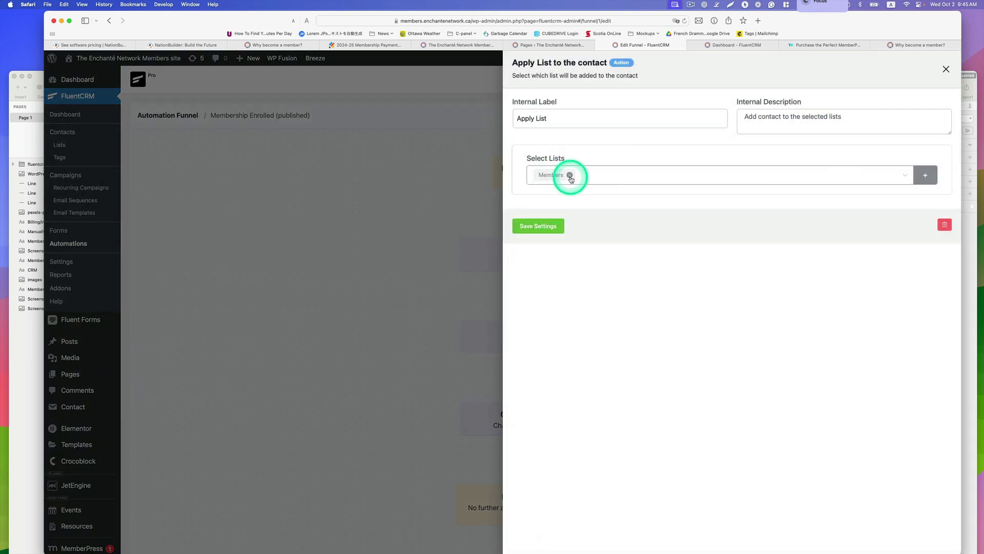
click(944, 70)
scroll(799, 338, down, 3)
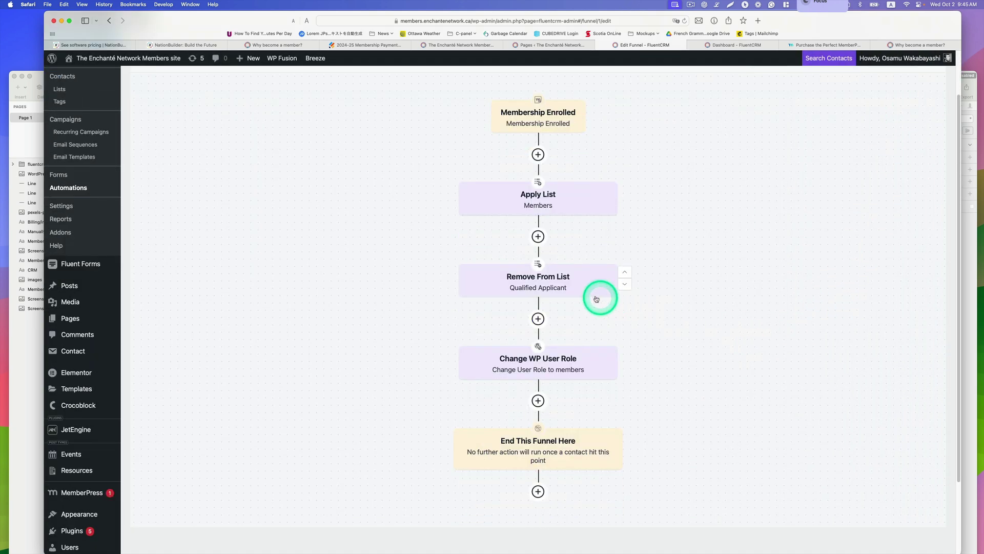
click(573, 291)
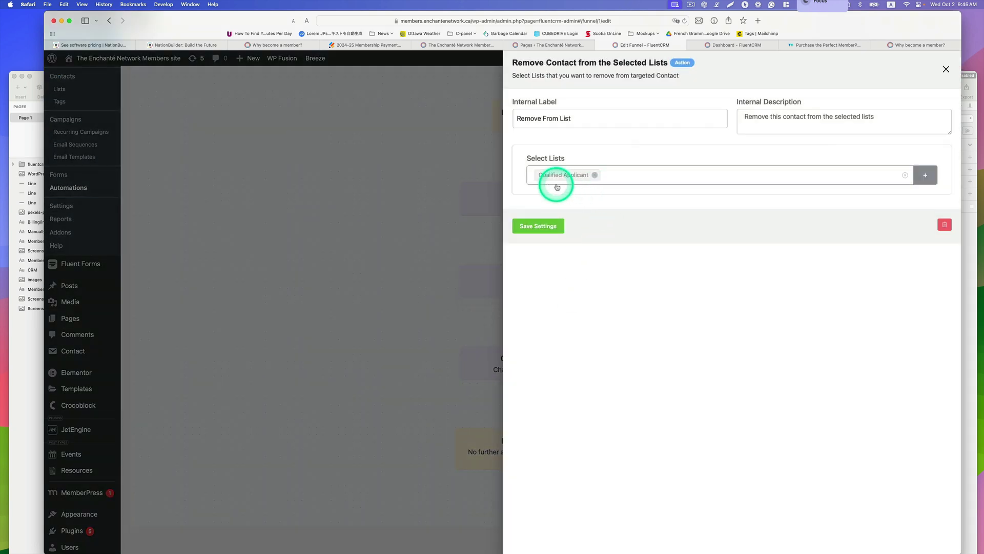
click(945, 70)
scroll(405, 340, down, 2)
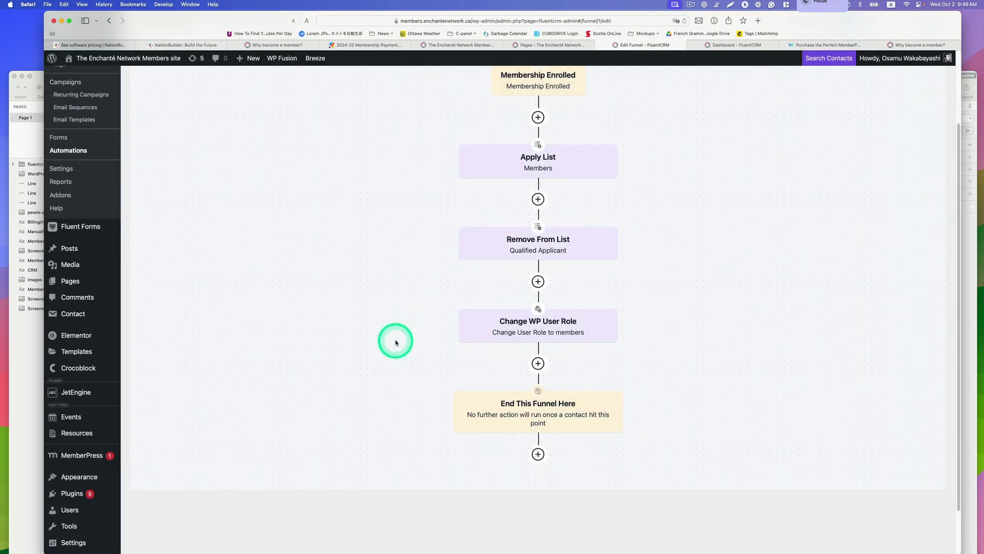
click(493, 330)
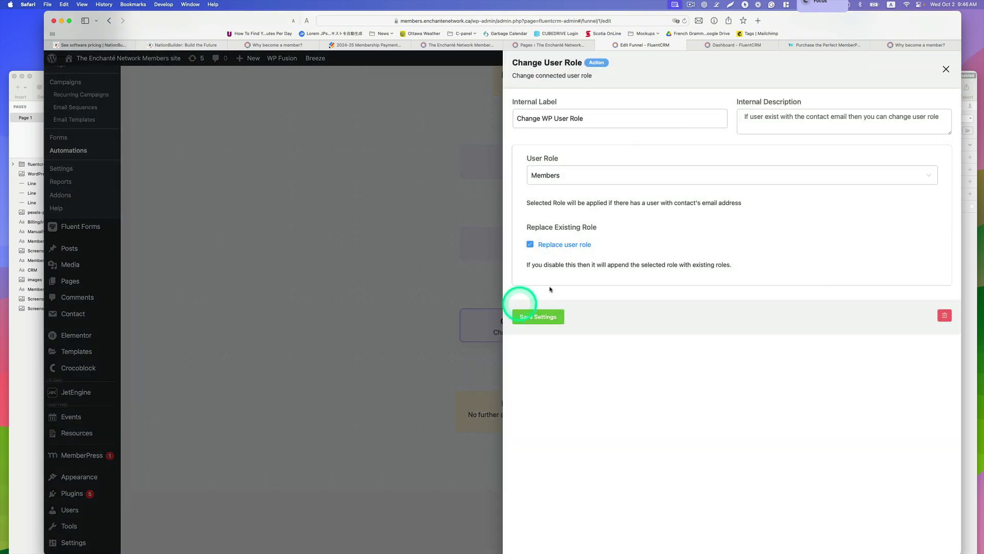
click(586, 178)
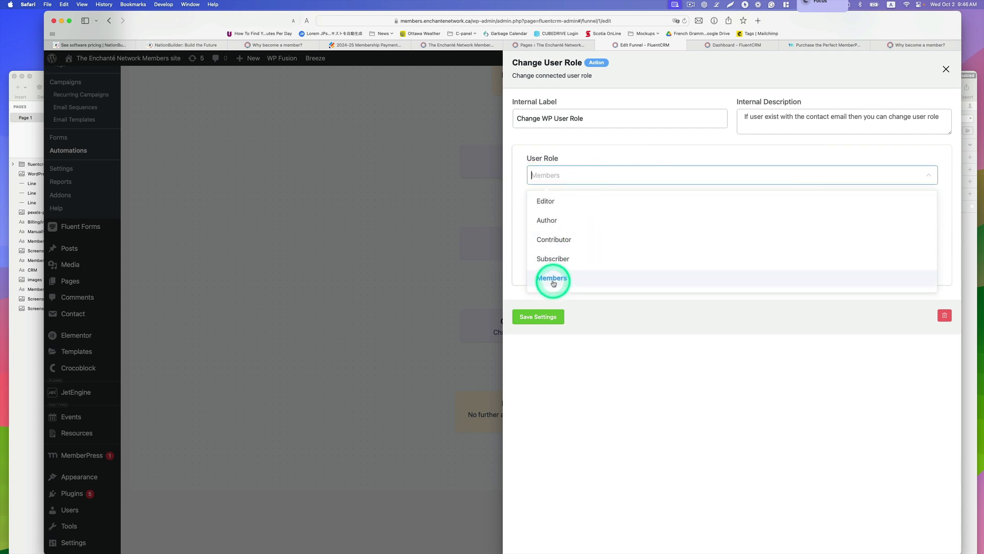
click(557, 281)
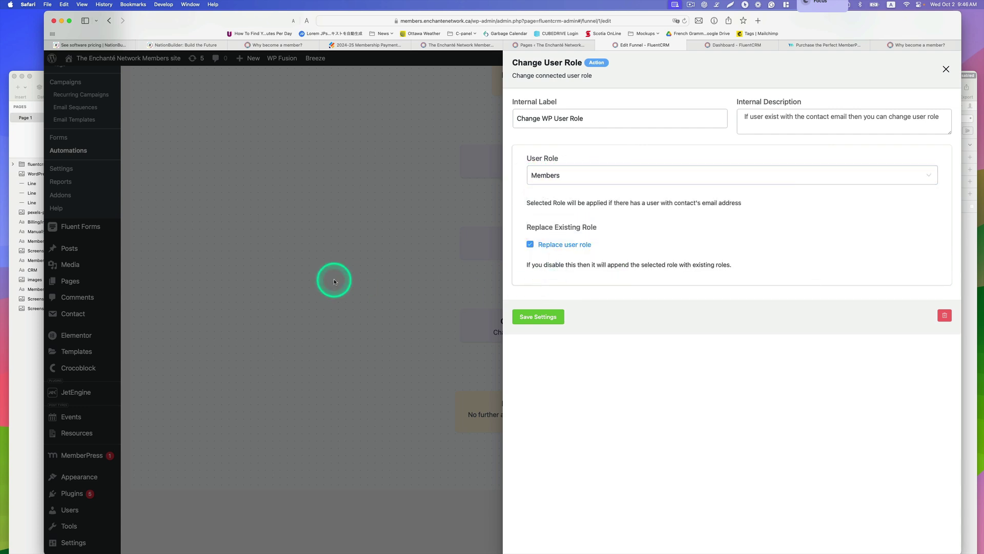
click(945, 71)
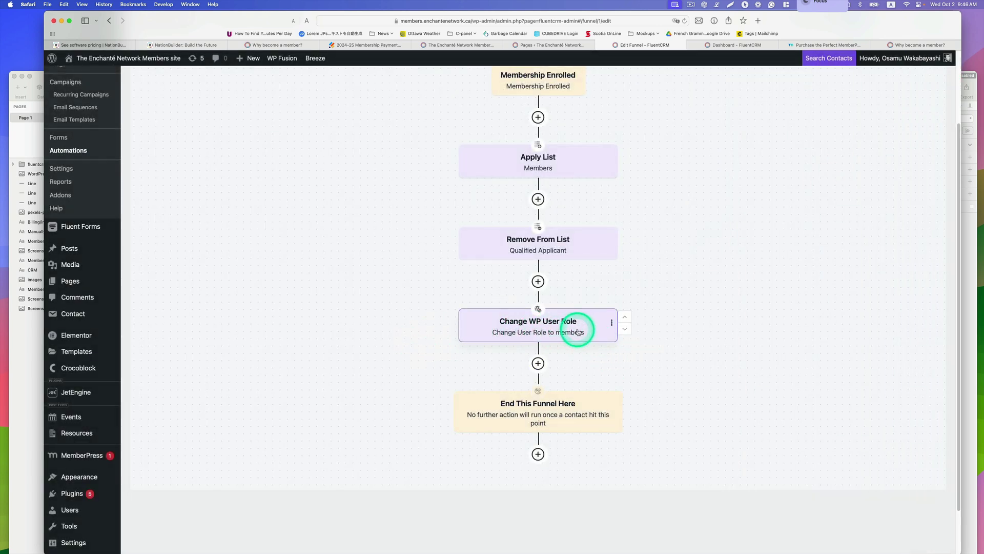
scroll(710, 370, down, 2)
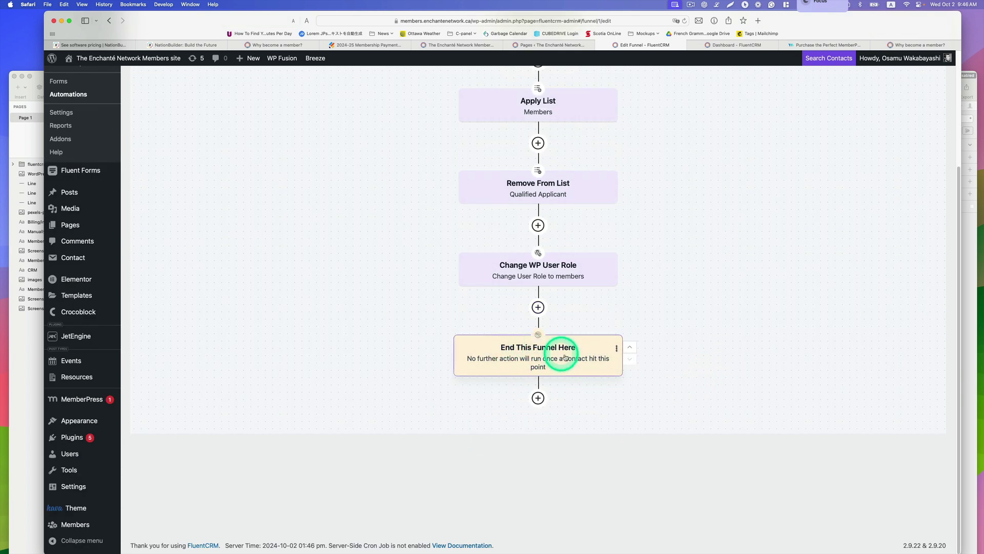
scroll(735, 371, up, 5)
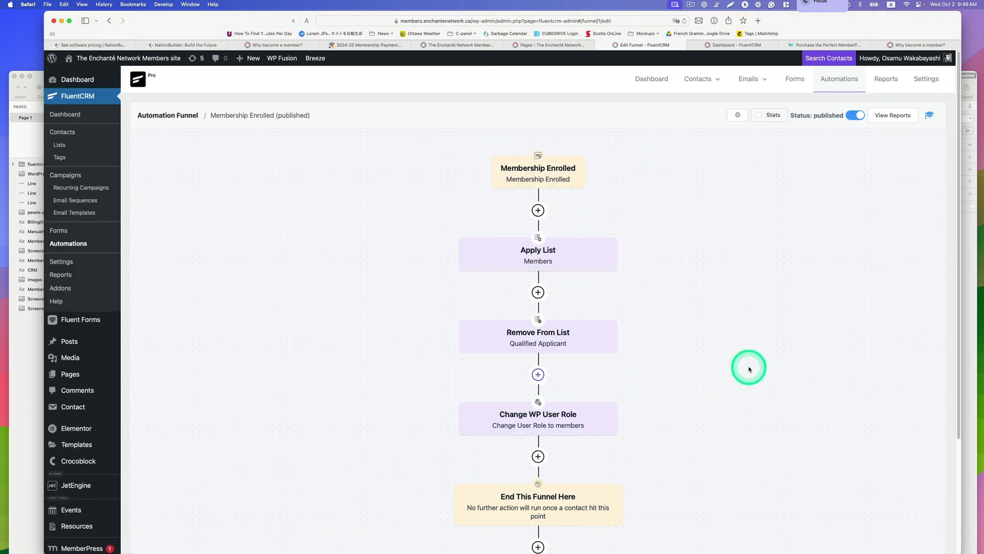
scroll(748, 368, down, 5)
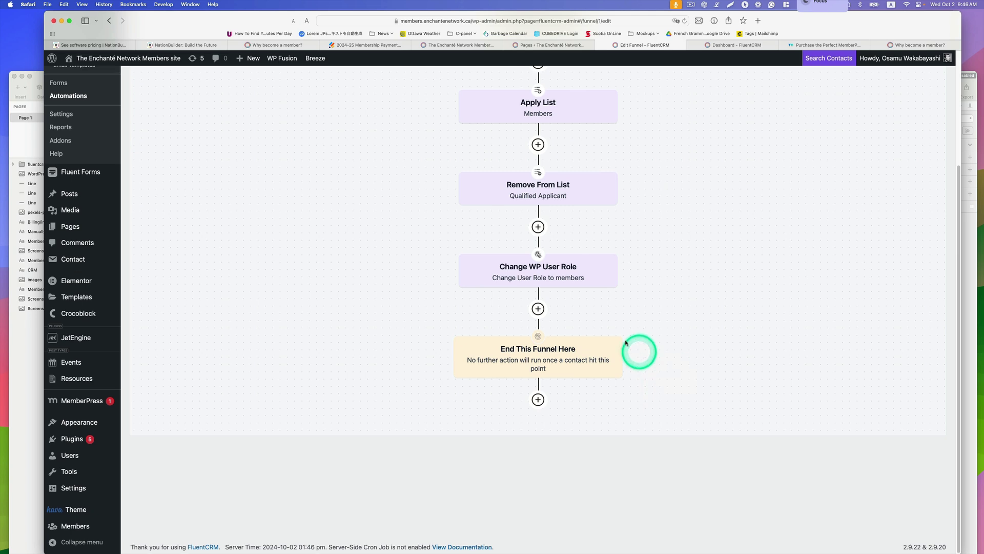
click(537, 309)
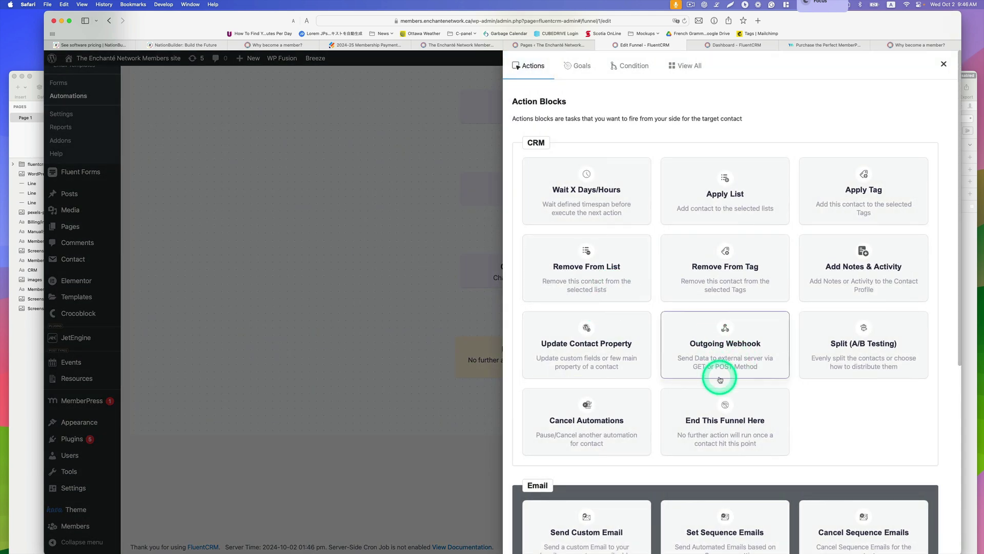
scroll(720, 379, down, 8)
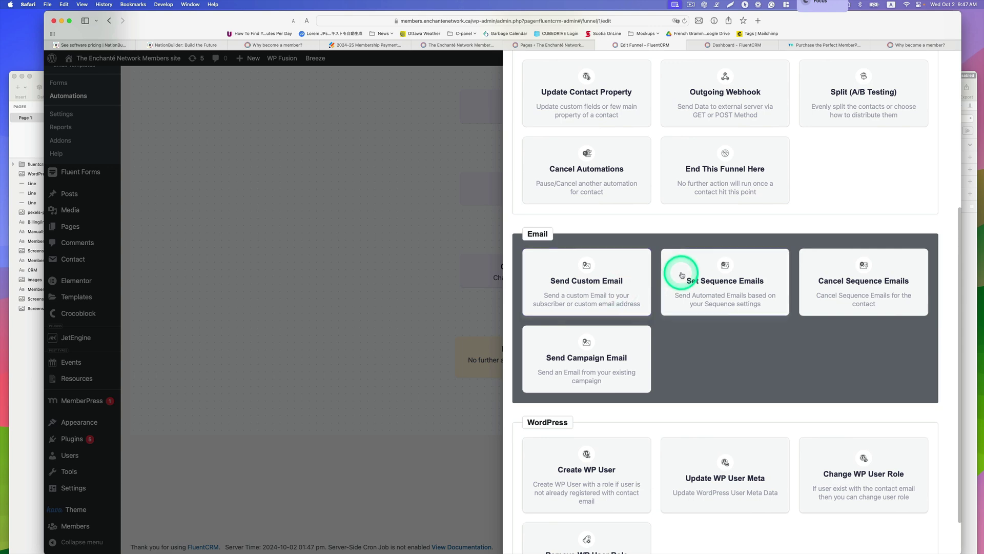
click(406, 208)
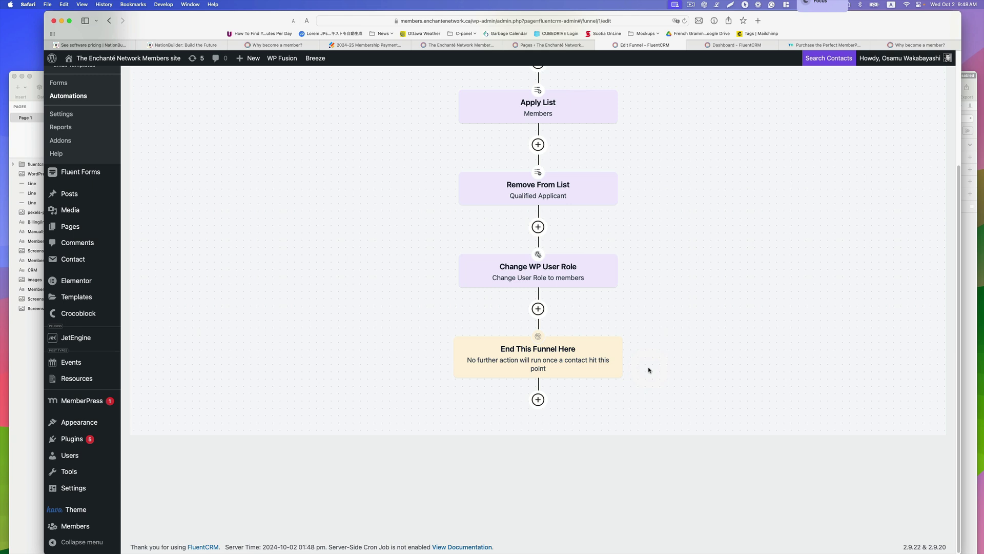
scroll(200, 291, up, 3)
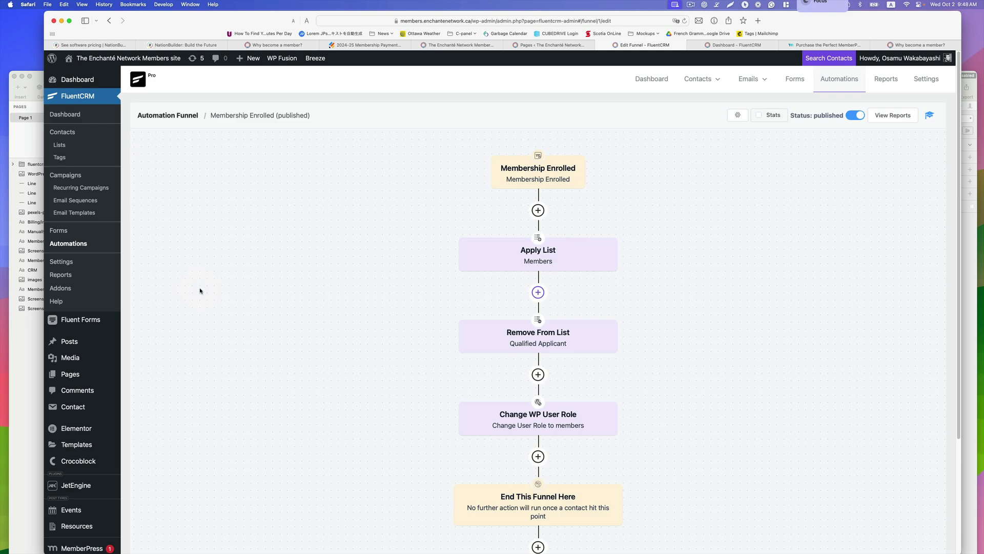